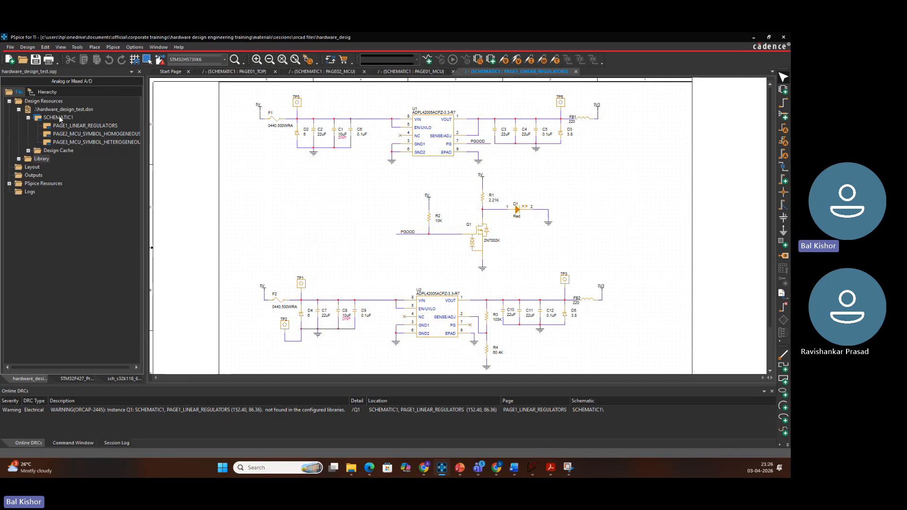
# Add a new page named PAGE4_Exmple to SCHEMATIC1 and open it
pyautogui.click(58, 117)
pyautogui.rightClick(58, 118)
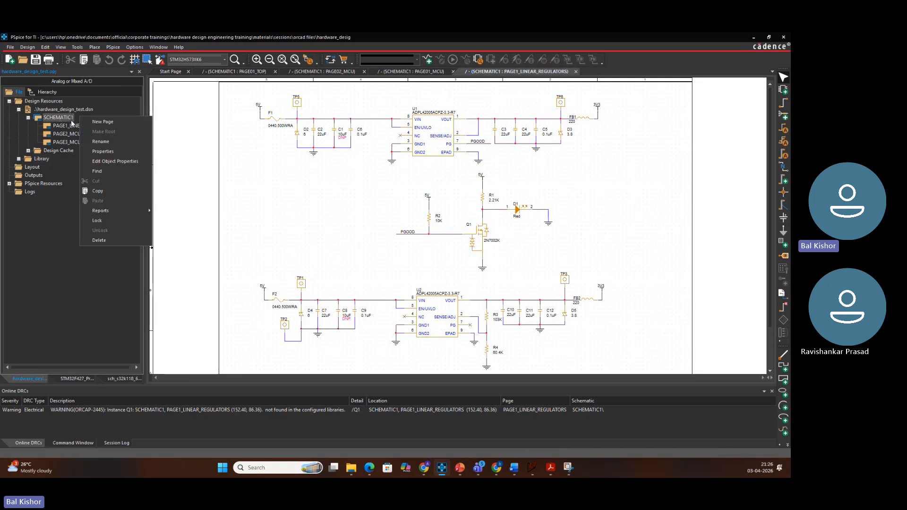
pyautogui.click(104, 122)
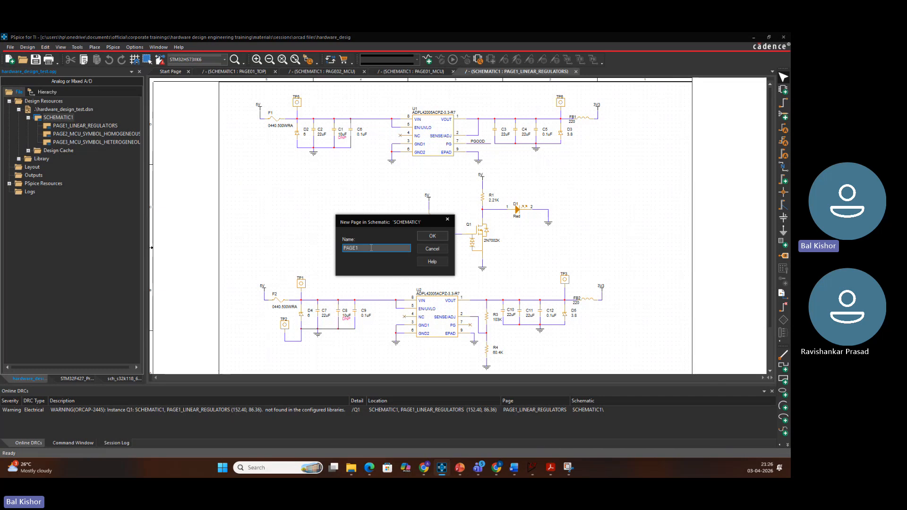
pyautogui.write('PAGE4_Exam')
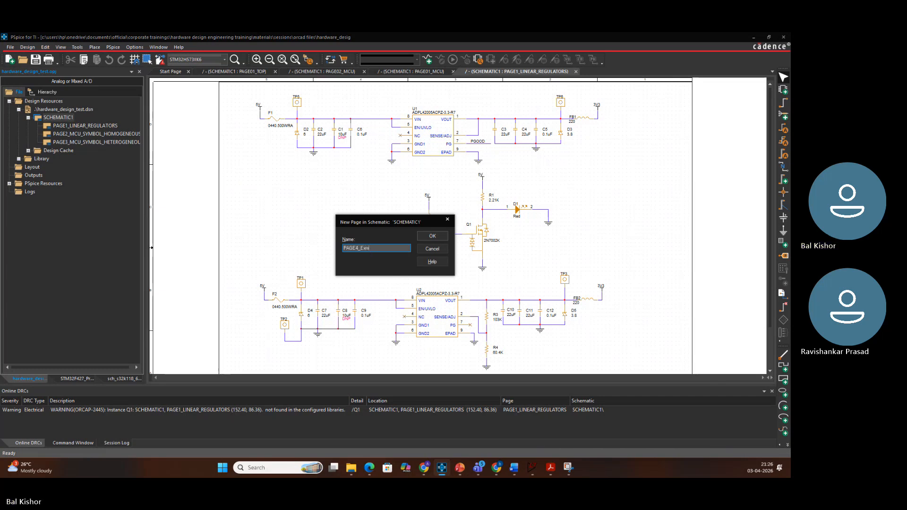
pyautogui.click(432, 237)
pyautogui.click(71, 150)
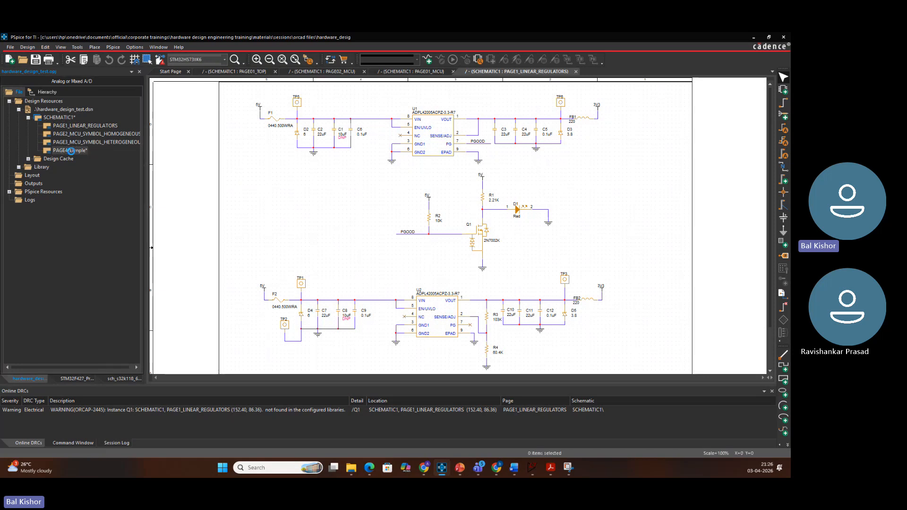
pyautogui.doubleClick(71, 151)
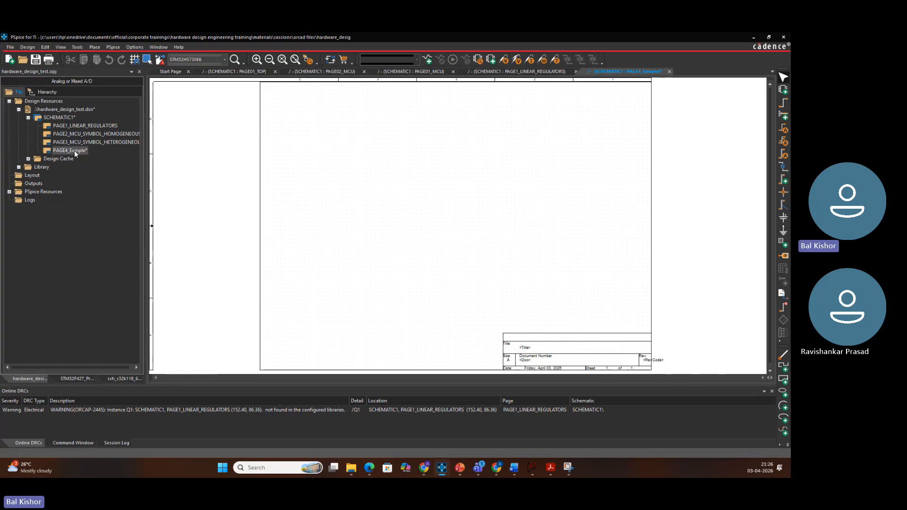
# Set the PAGE4_Exmple page properties to millimeter units and A4 page size
pyautogui.rightClick(95, 151)
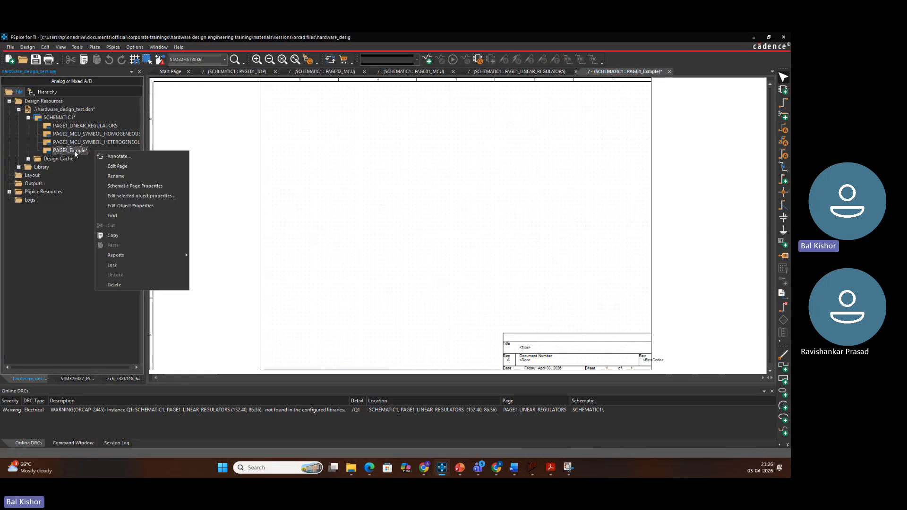
pyautogui.click(131, 186)
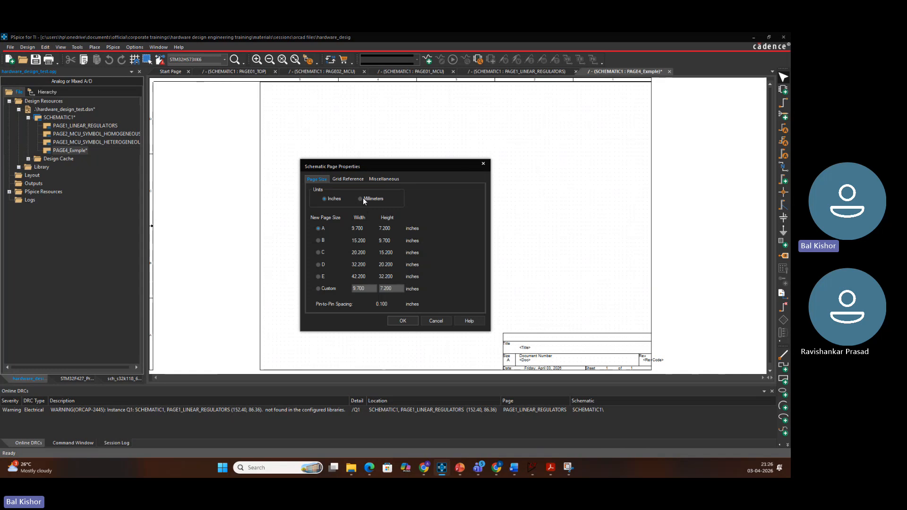
pyautogui.click(361, 199)
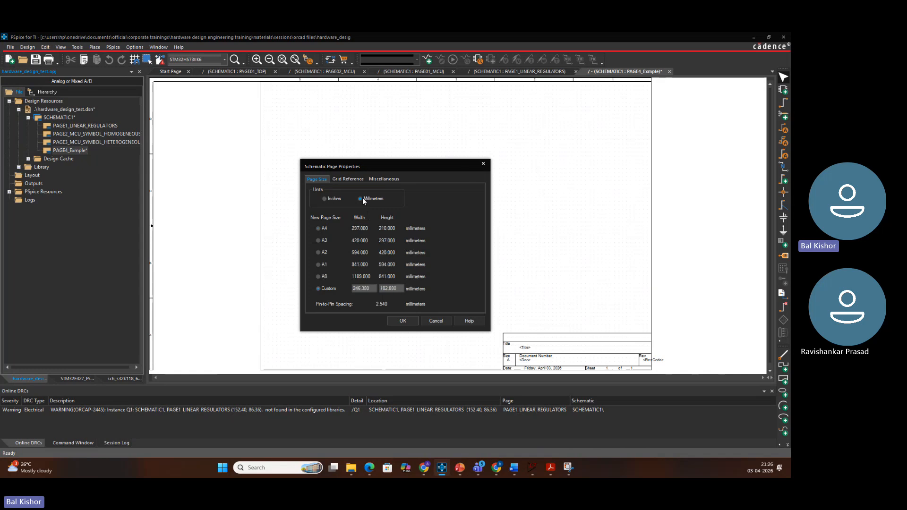
pyautogui.click(318, 228)
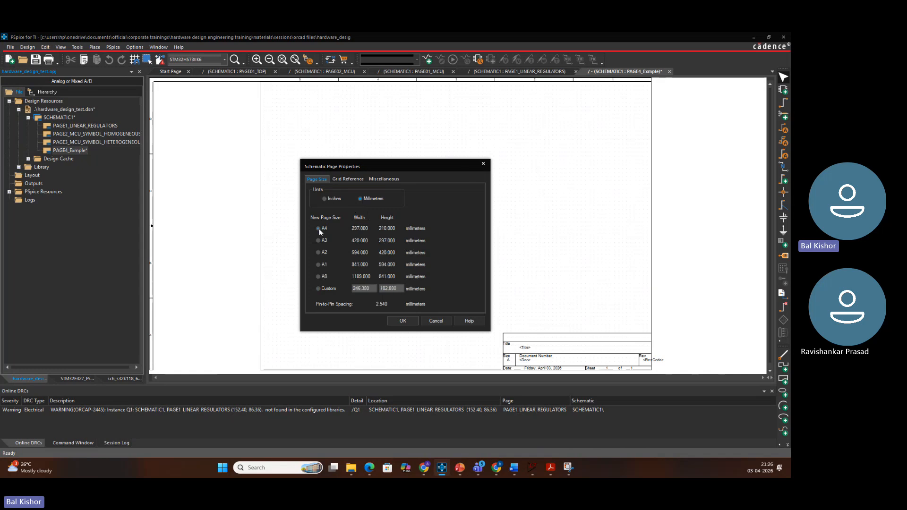
pyautogui.click(403, 321)
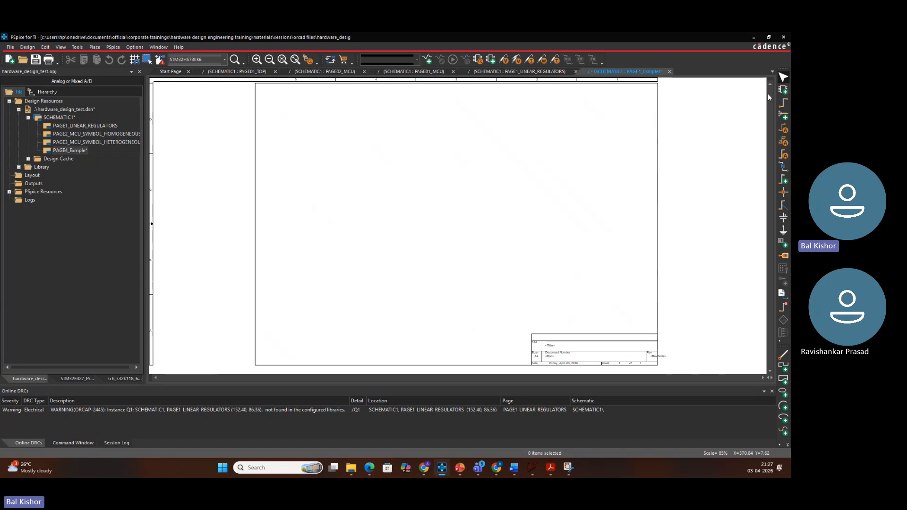
# Start placing a part and examine which parts the Design Cache offers, both in the part list and in the project tree
pyautogui.click(784, 89)
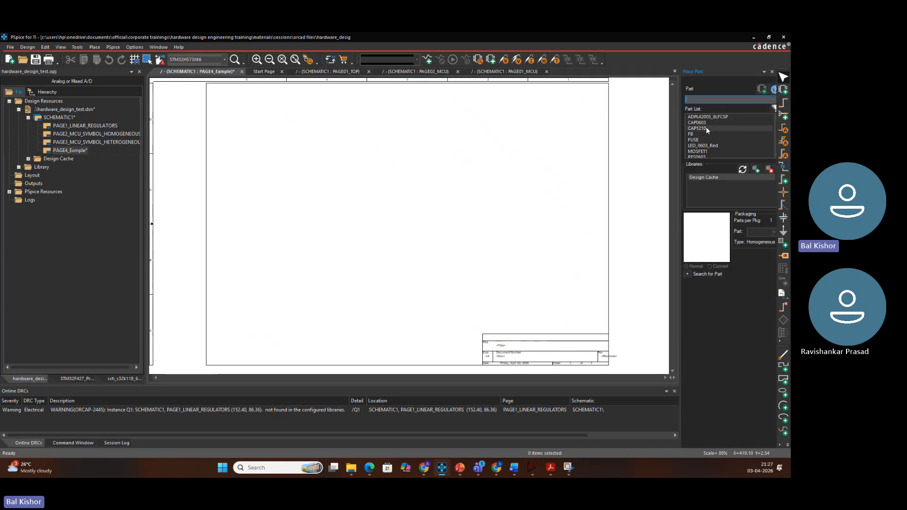
pyautogui.scroll(-3, 706, 137)
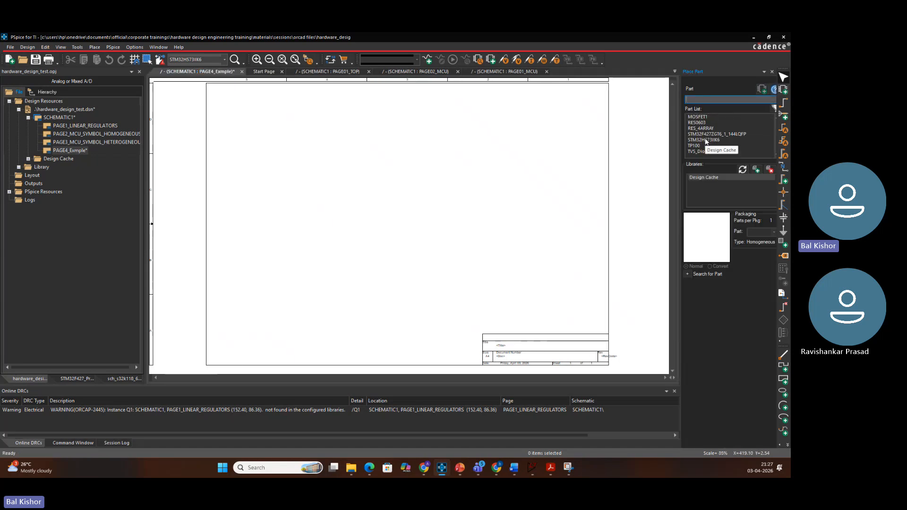
pyautogui.scroll(3, 705, 141)
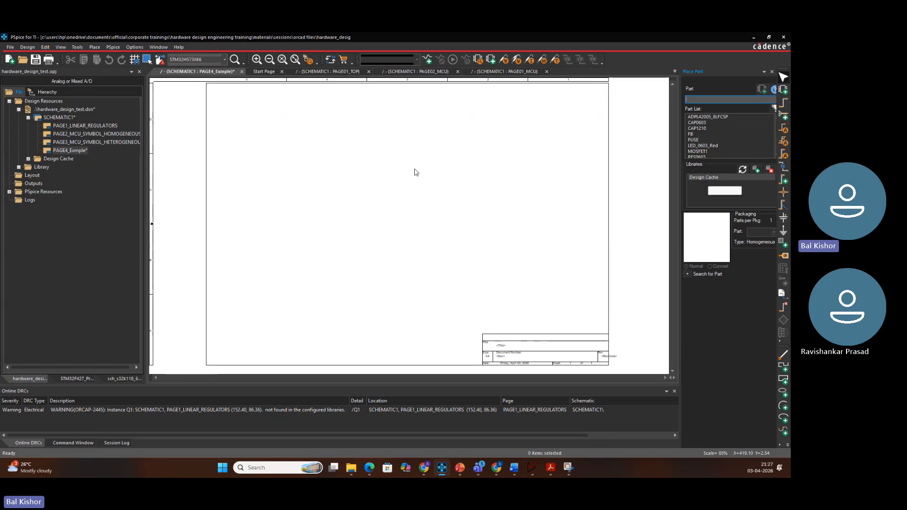
pyautogui.click(28, 159)
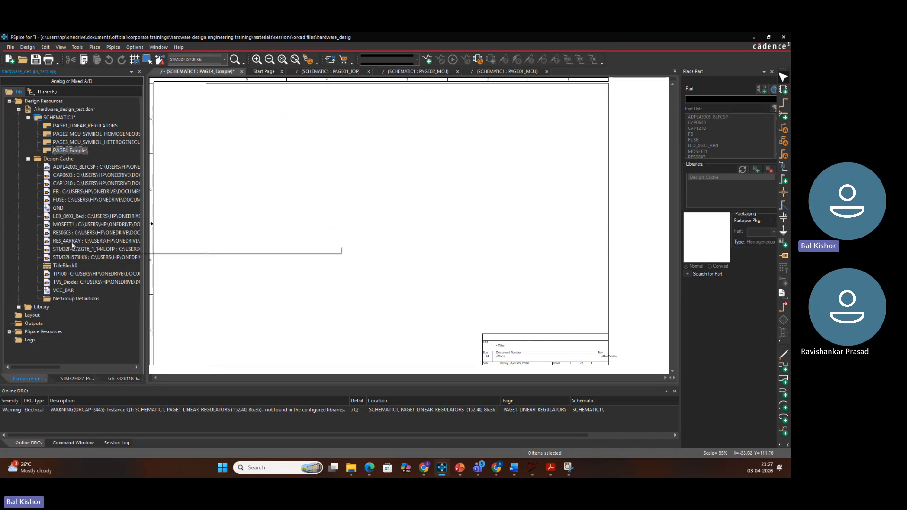
pyautogui.click(44, 308)
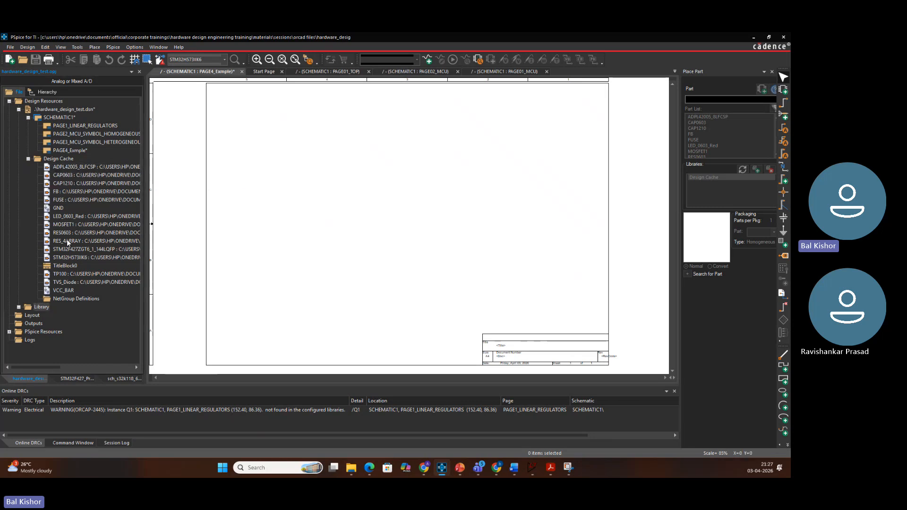
pyautogui.click(28, 159)
# Add the Library1 file from the User_Library folder to the project's Library folder
pyautogui.rightClick(40, 167)
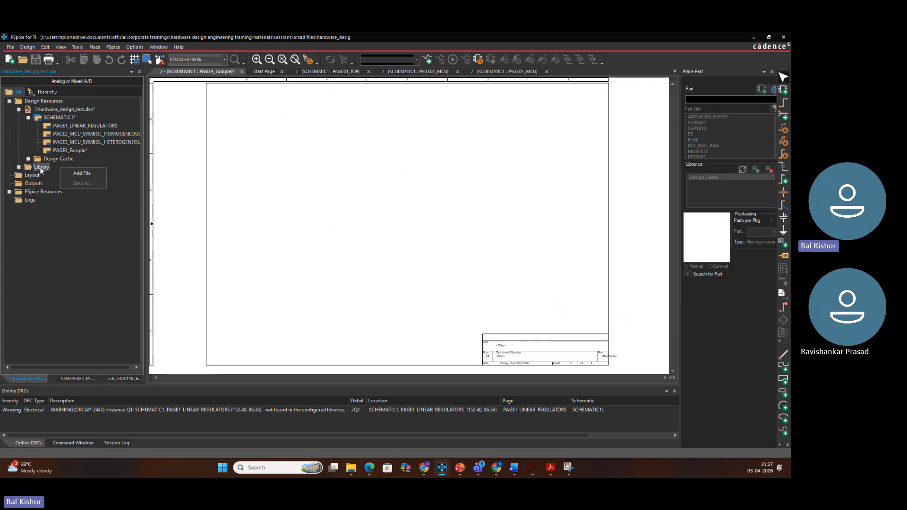
pyautogui.click(84, 173)
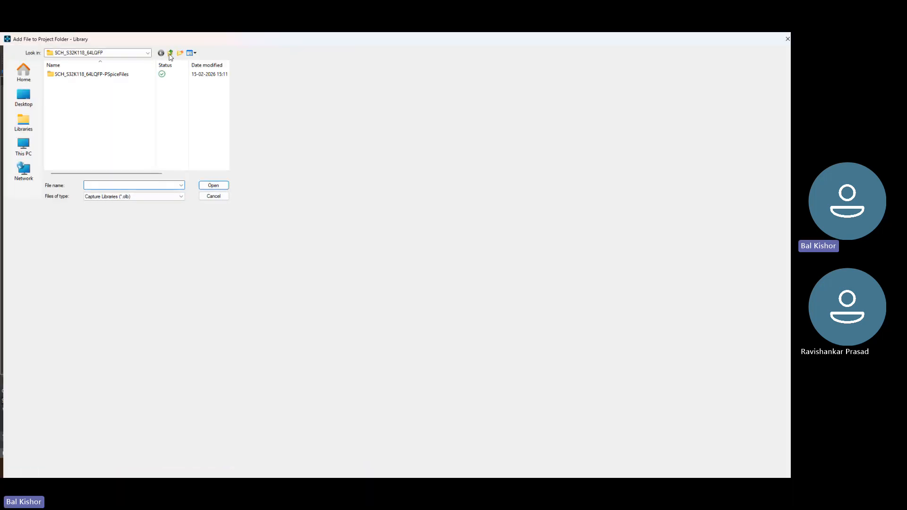
pyautogui.click(171, 54)
pyautogui.click(171, 53)
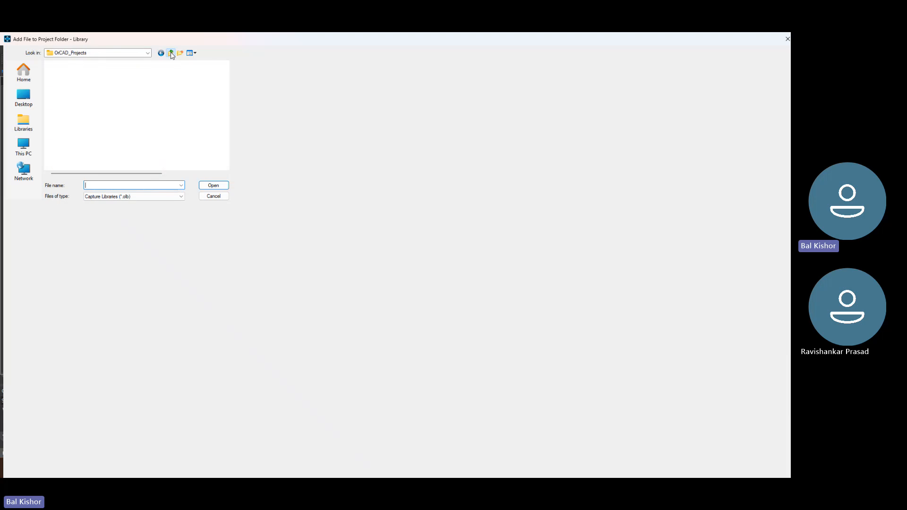
pyautogui.doubleClick(64, 121)
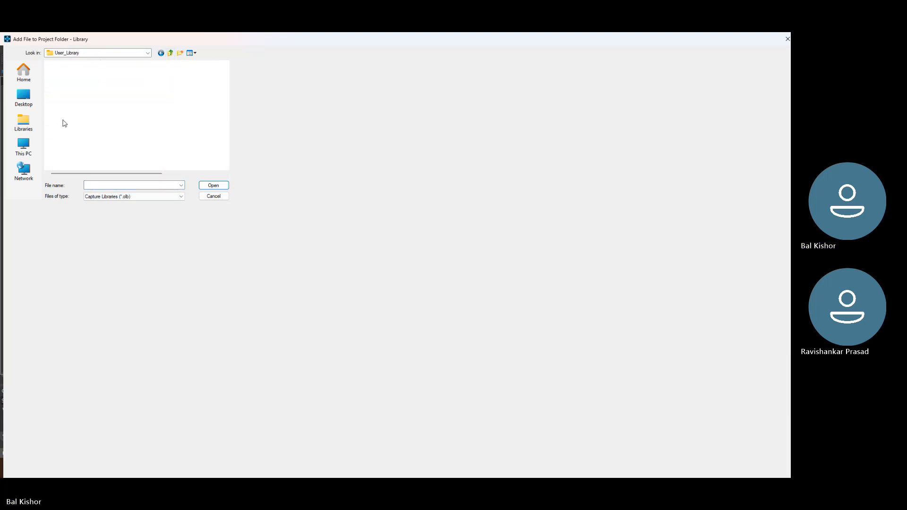
pyautogui.click(64, 90)
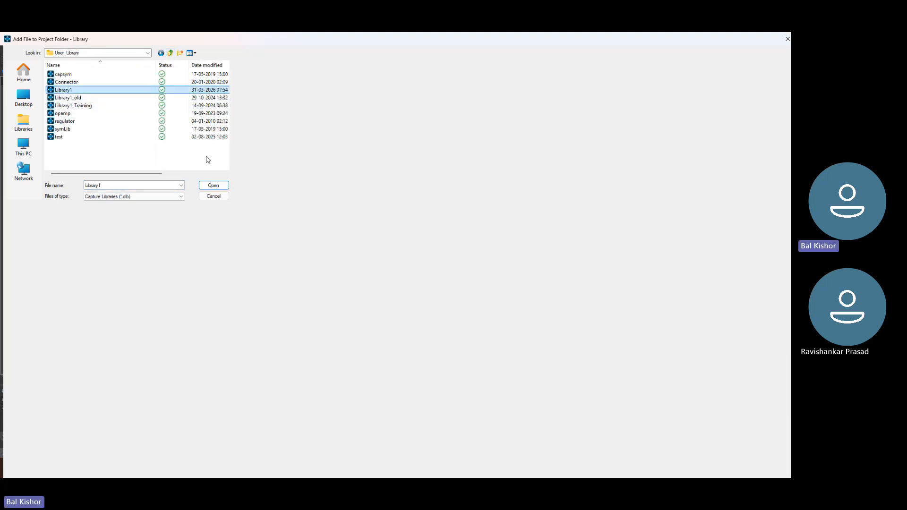
pyautogui.click(213, 186)
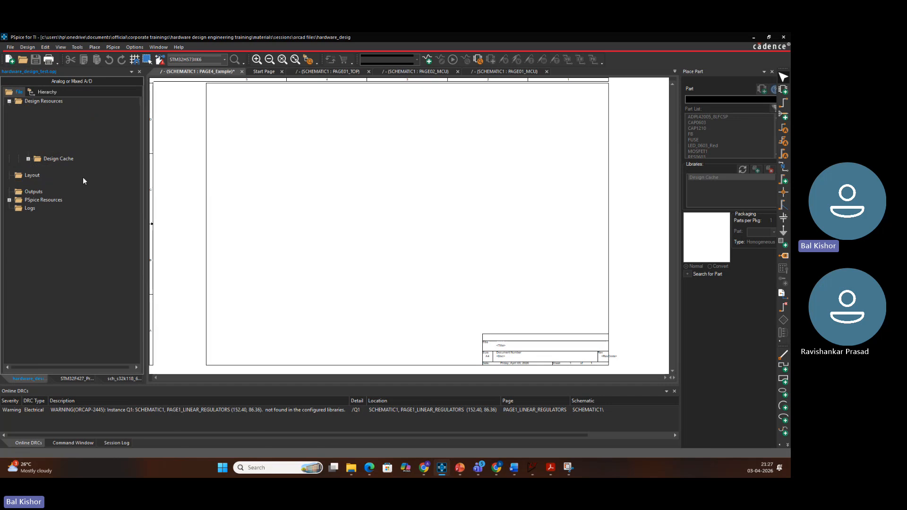
# Restrict the part list for placement to LIBRARY1 and search it for parts beginning with "res"
pyautogui.click(221, 206)
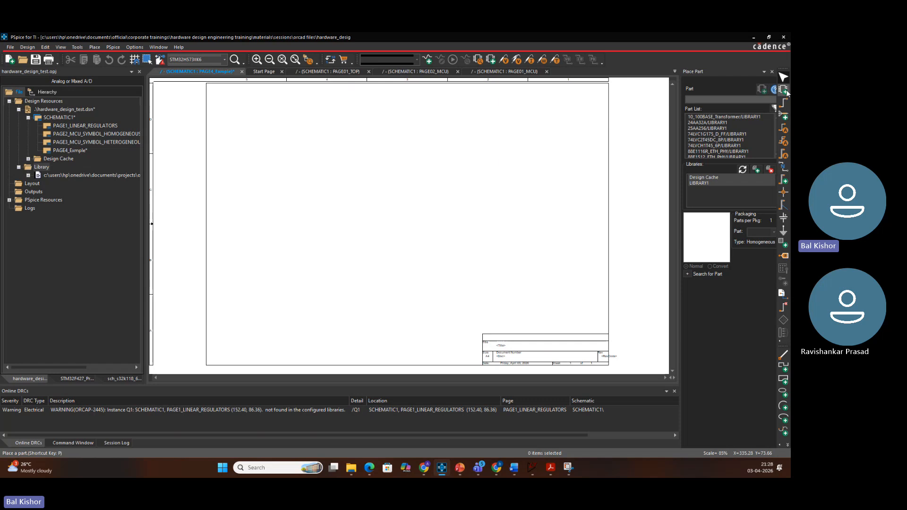
pyautogui.click(720, 99)
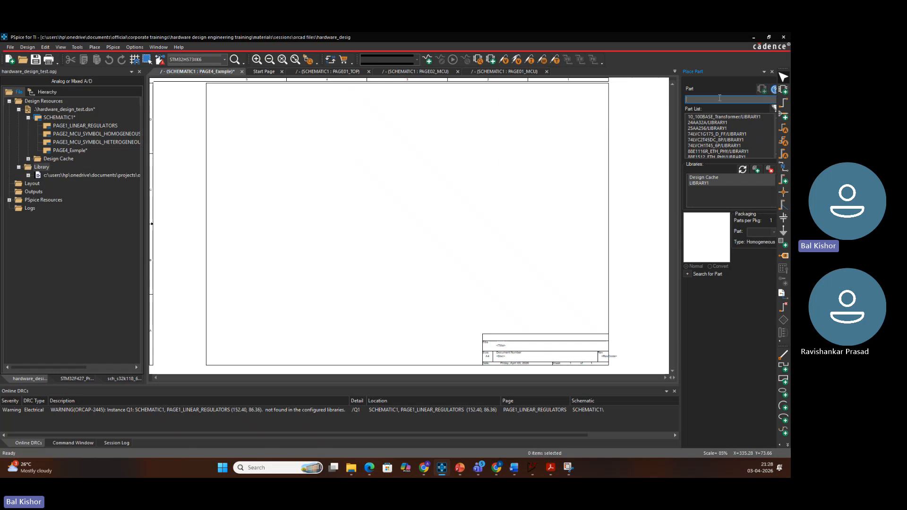
pyautogui.click(705, 185)
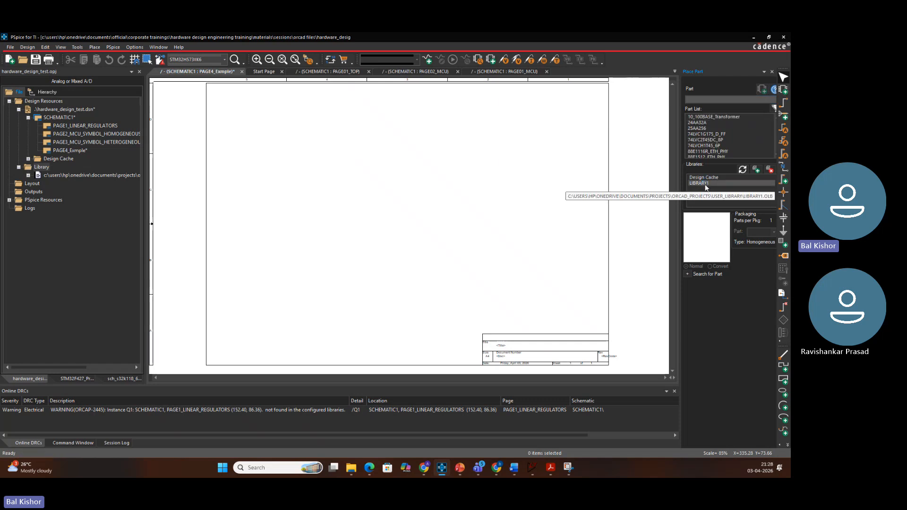
pyautogui.click(699, 98)
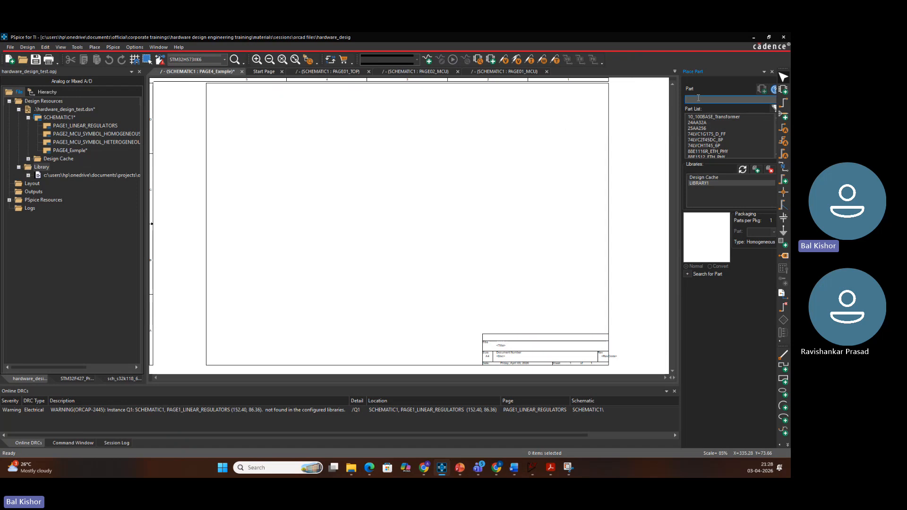
pyautogui.write('res0402')
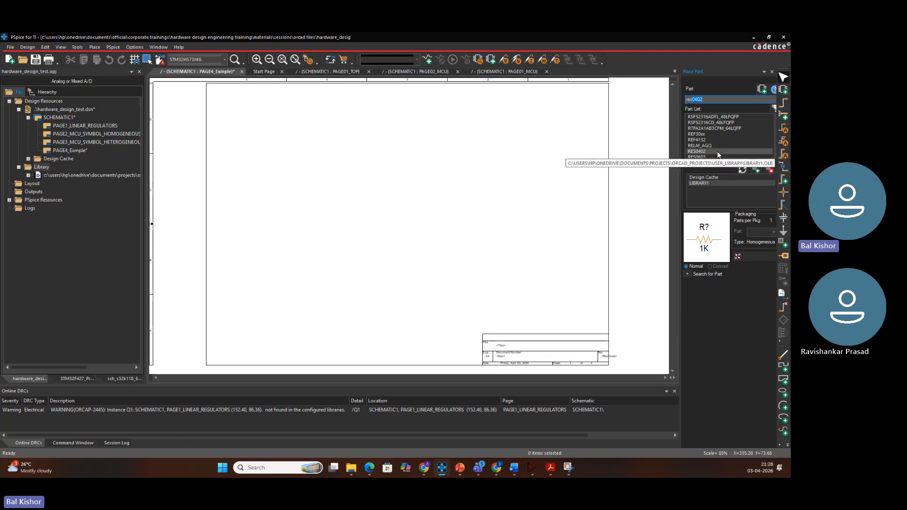
# Preview the resistor symbols in LIBRARY1 from RES0603 through RES_TO220, and browse the rest of its part list
pyautogui.click(735, 153)
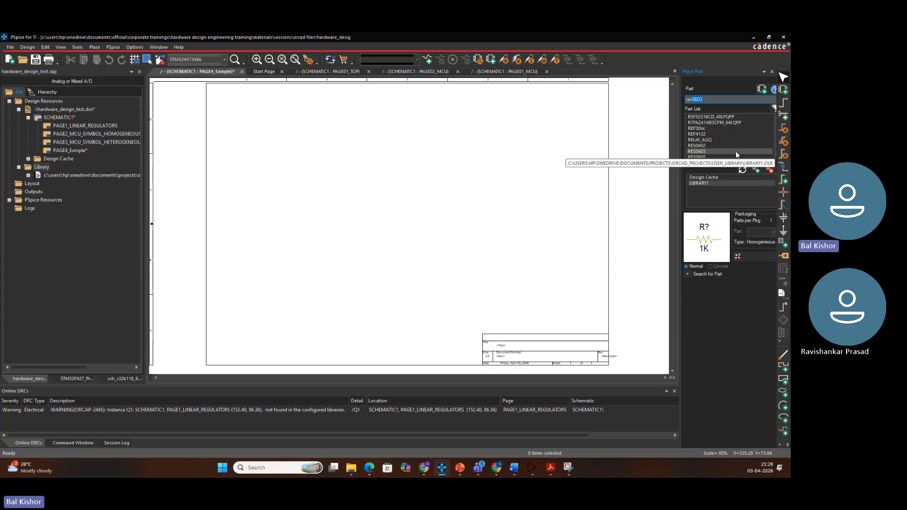
pyautogui.click(736, 152)
pyautogui.click(735, 151)
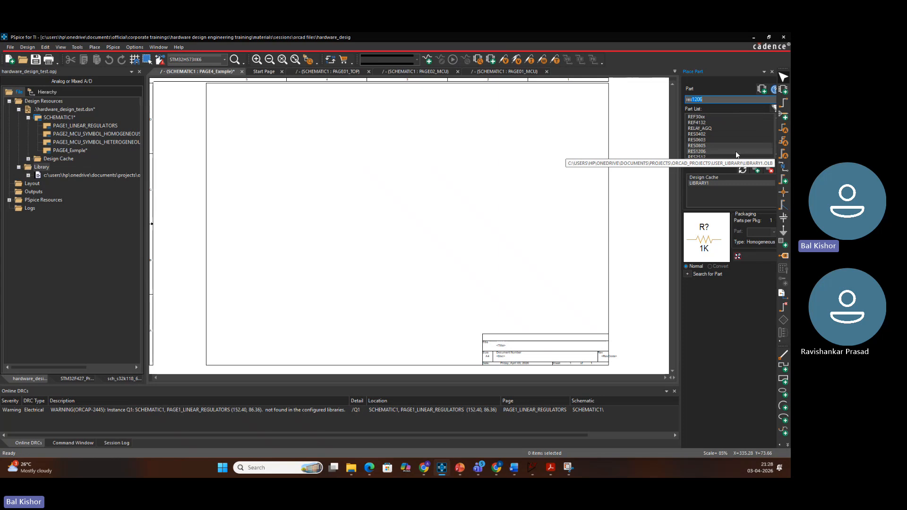
pyautogui.click(735, 151)
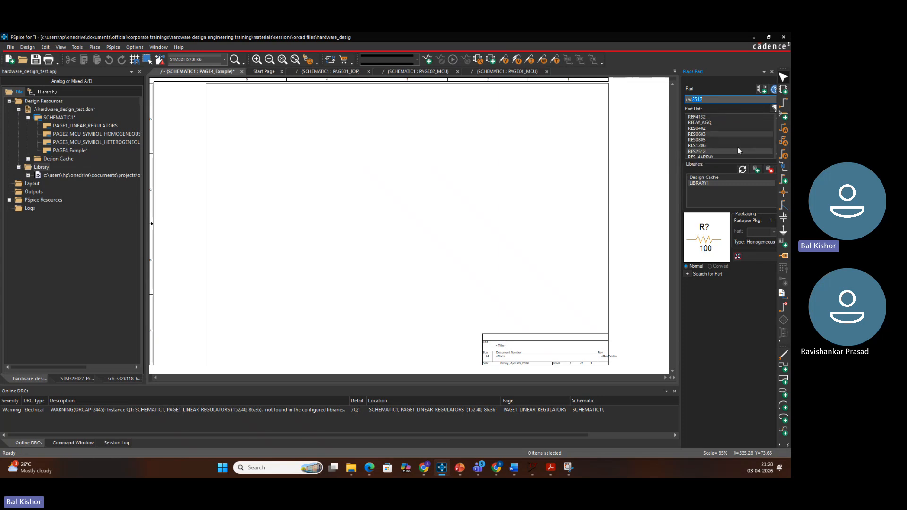
pyautogui.click(734, 156)
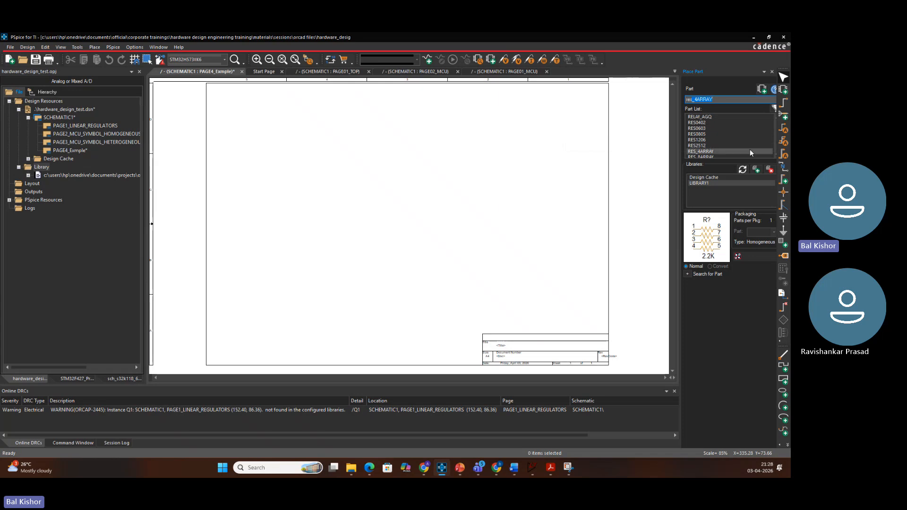
pyautogui.press('Down')
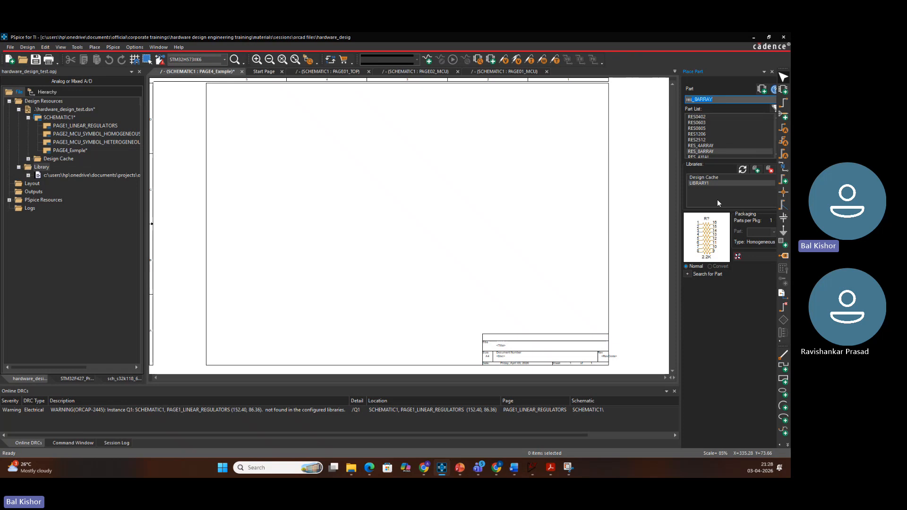
pyautogui.press('Down')
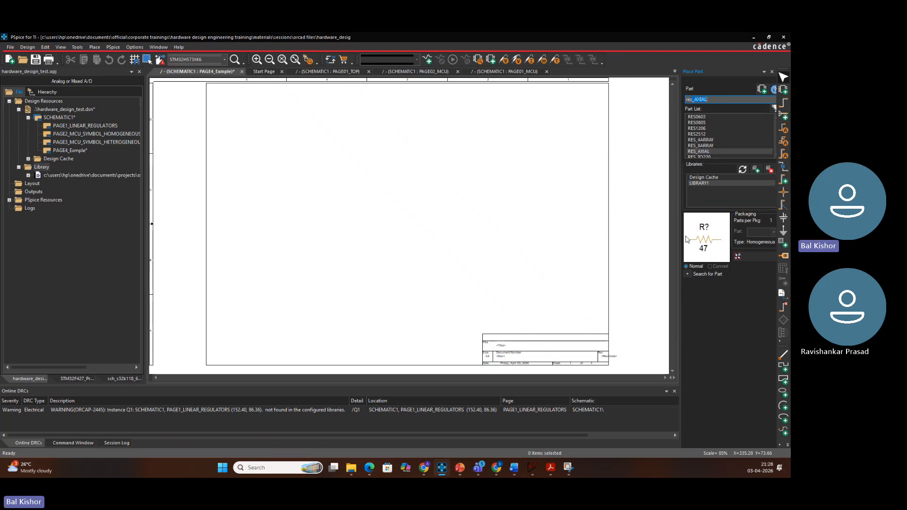
pyautogui.press('Down')
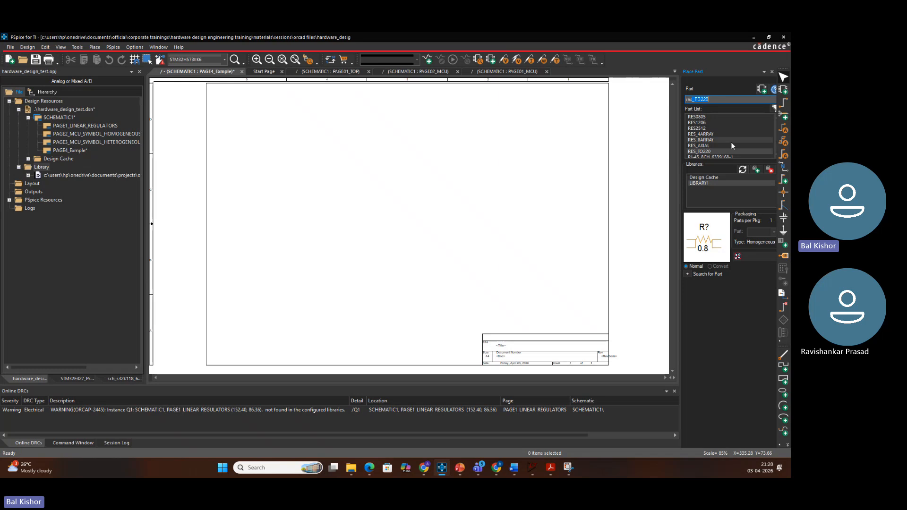
pyautogui.scroll(5, 723, 143)
pyautogui.scroll(-10, 719, 146)
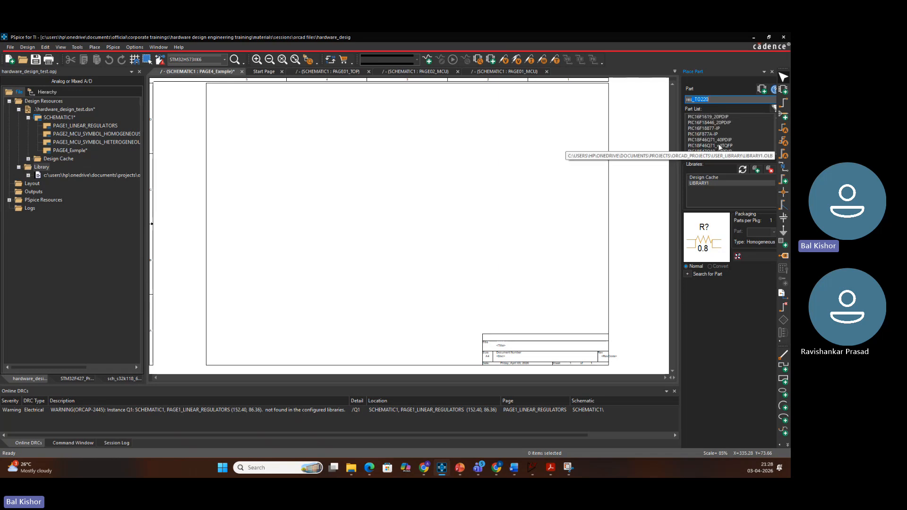
pyautogui.scroll(5, 717, 148)
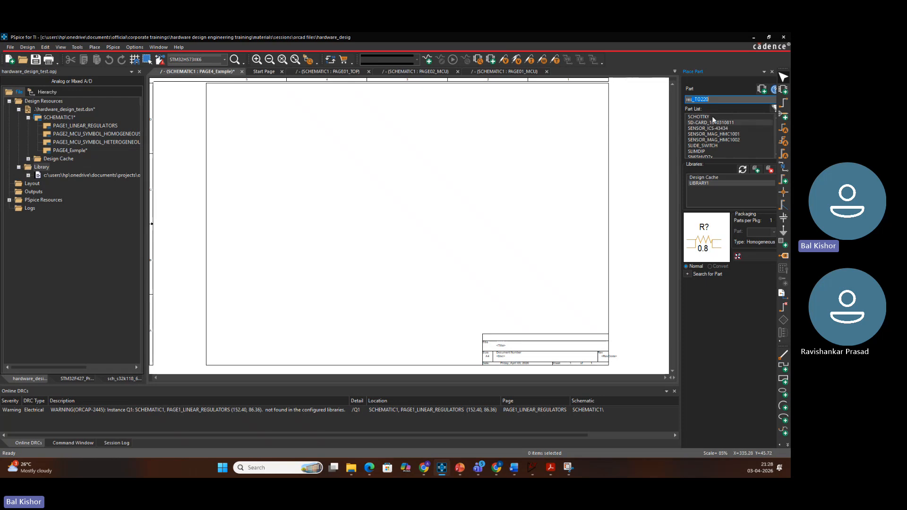
# Place two RES0402 resistors from LIBRARY1 one below the other in the upper-left area of the schematic page
pyautogui.press('BackSpace')
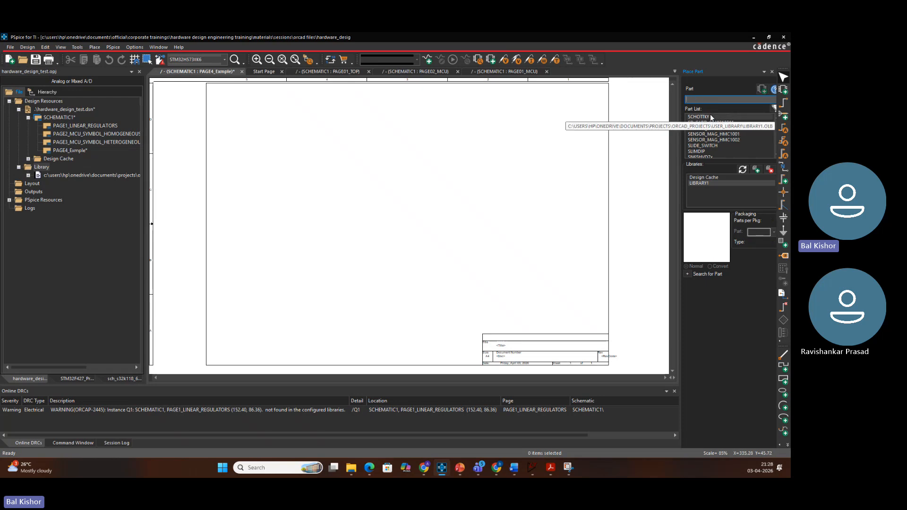
pyautogui.write('res0402')
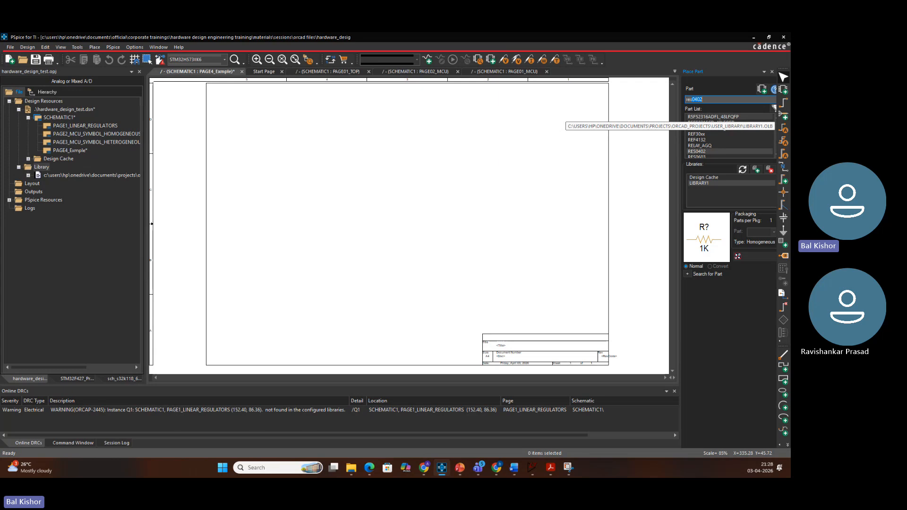
pyautogui.press('Return')
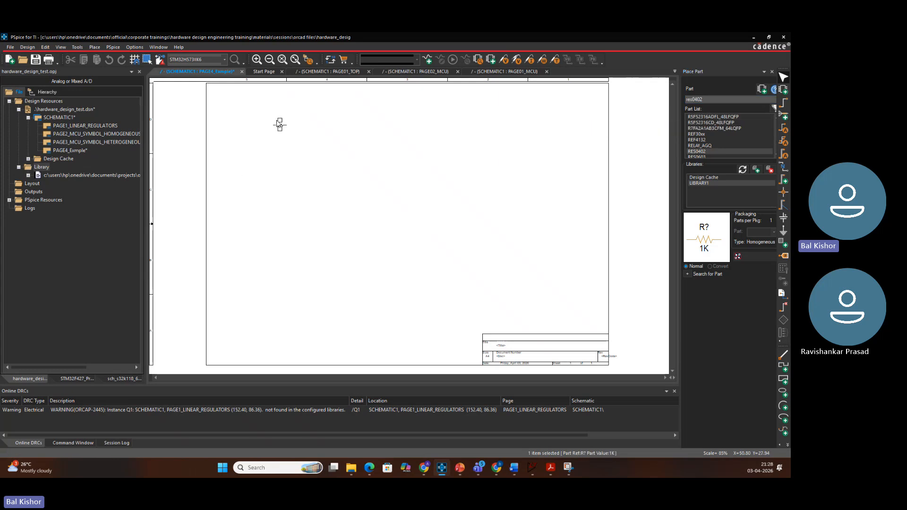
pyautogui.click(279, 124)
pyautogui.click(280, 145)
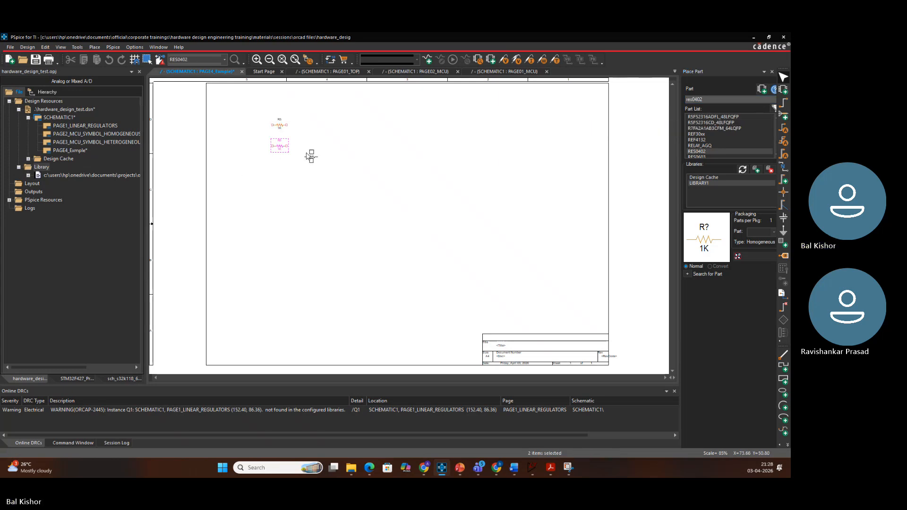
pyautogui.press('Escape')
pyautogui.keyDown('ctrl'); pyautogui.scroll(1, 287, 135); pyautogui.keyUp('ctrl')
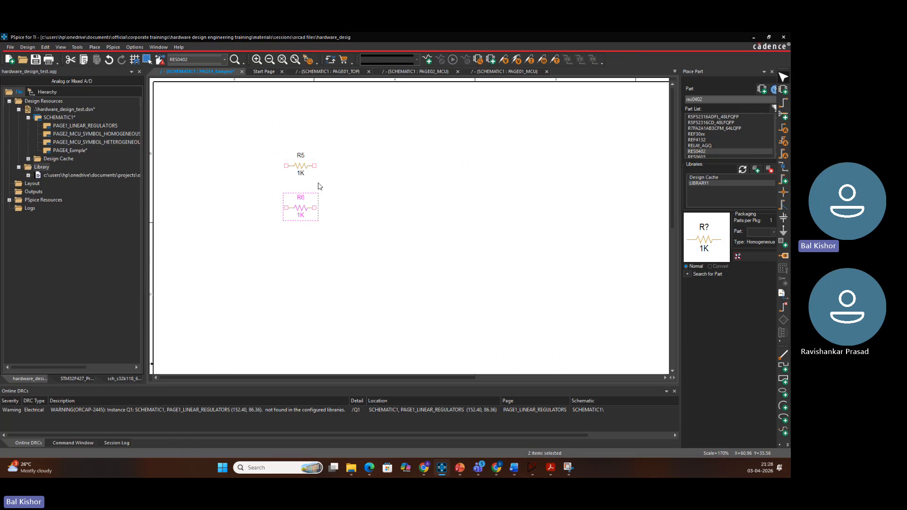
pyautogui.click(363, 220)
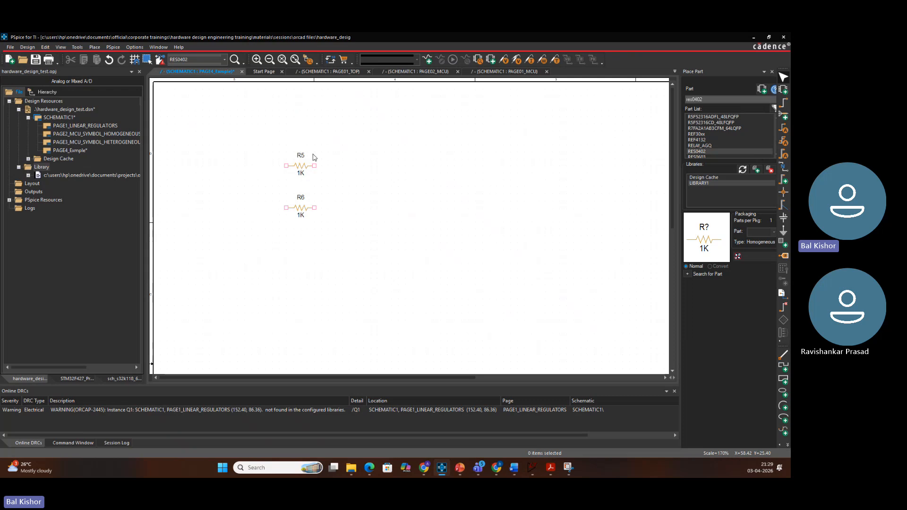
# Place two RES0603 resistors from LIBRARY1 below the two RES0402 resistors, continuing the same column
pyautogui.click(709, 100)
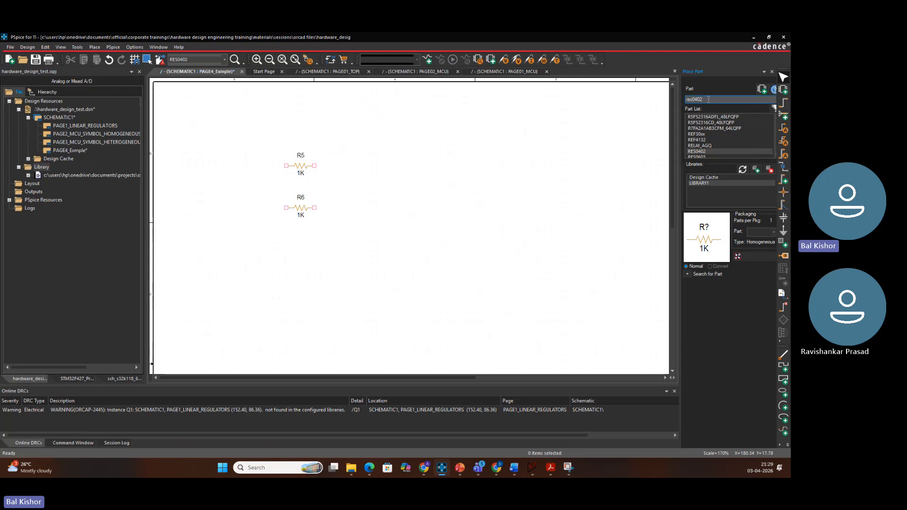
pyautogui.press('BackSpace')
pyautogui.write('603')
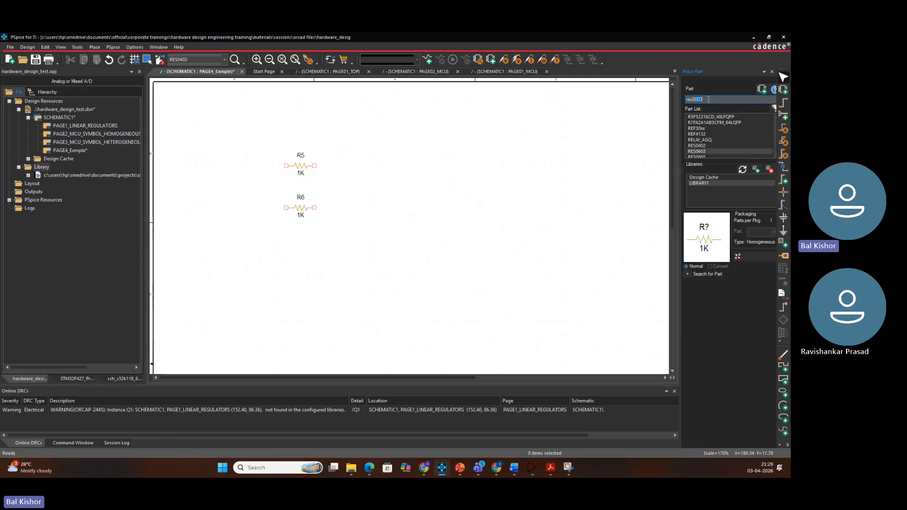
pyautogui.doubleClick(717, 152)
pyautogui.click(300, 250)
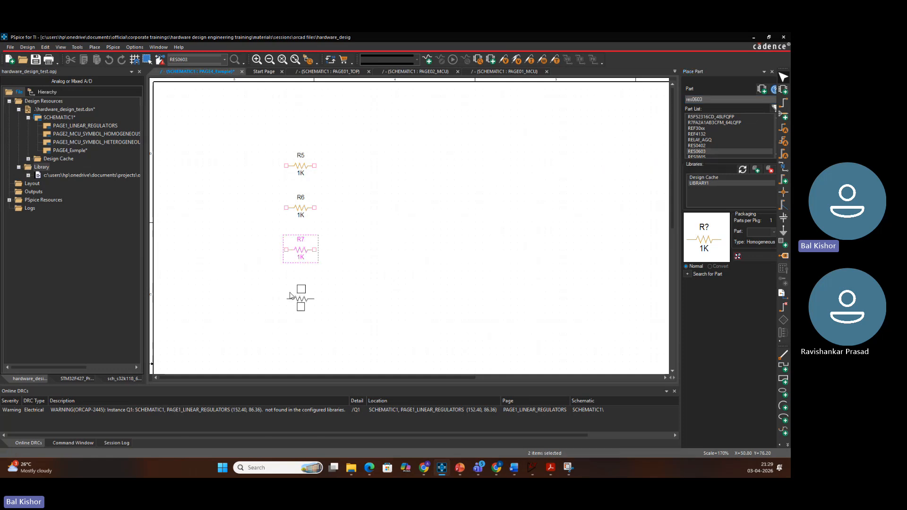
pyautogui.click(300, 291)
pyautogui.press('Escape')
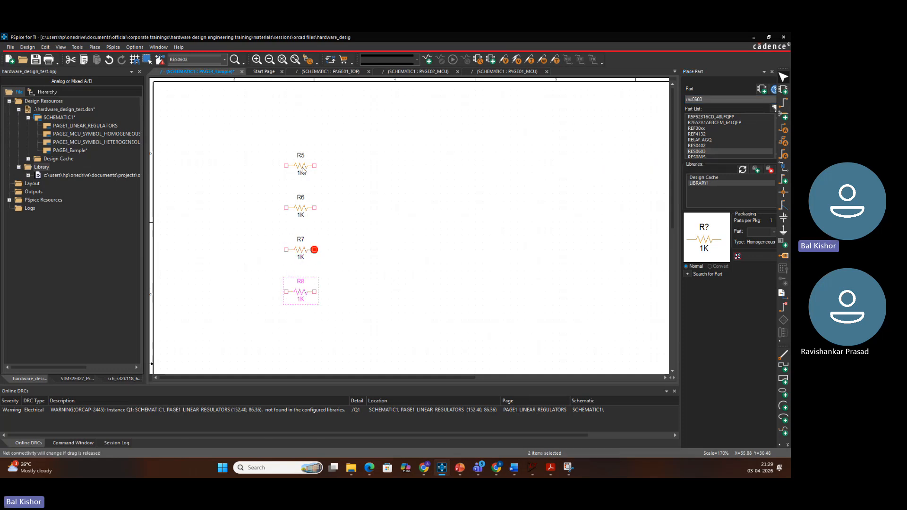
pyautogui.click(320, 263)
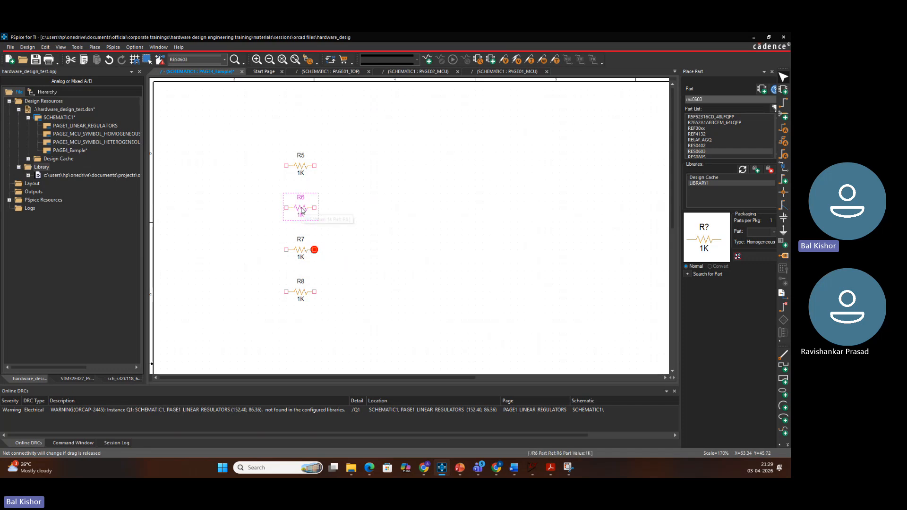
# Examine the properties of resistor R6 in both the row and column layouts of the Property Editor, then close it
pyautogui.click(302, 210)
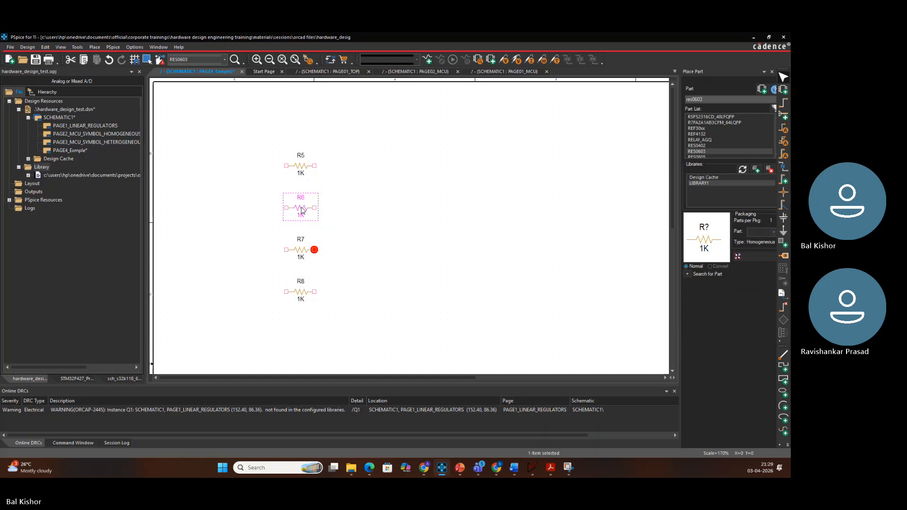
pyautogui.doubleClick(302, 211)
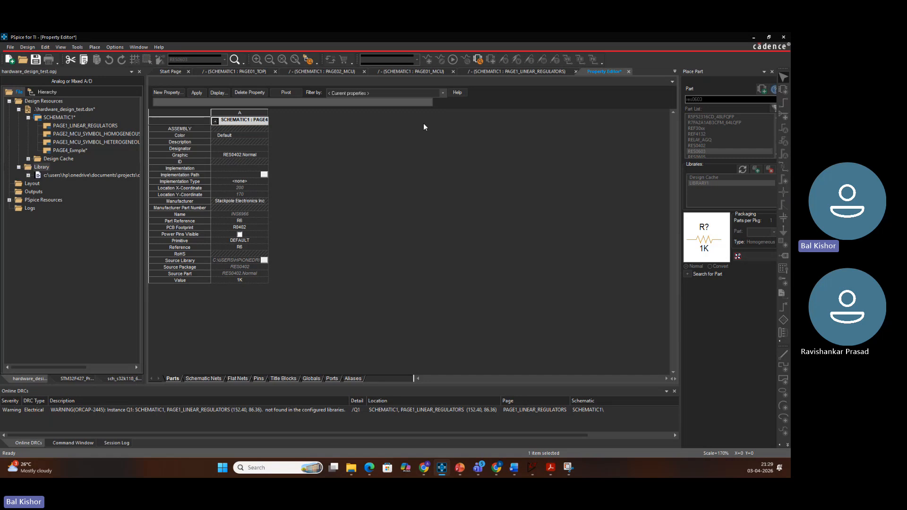
pyautogui.click(288, 92)
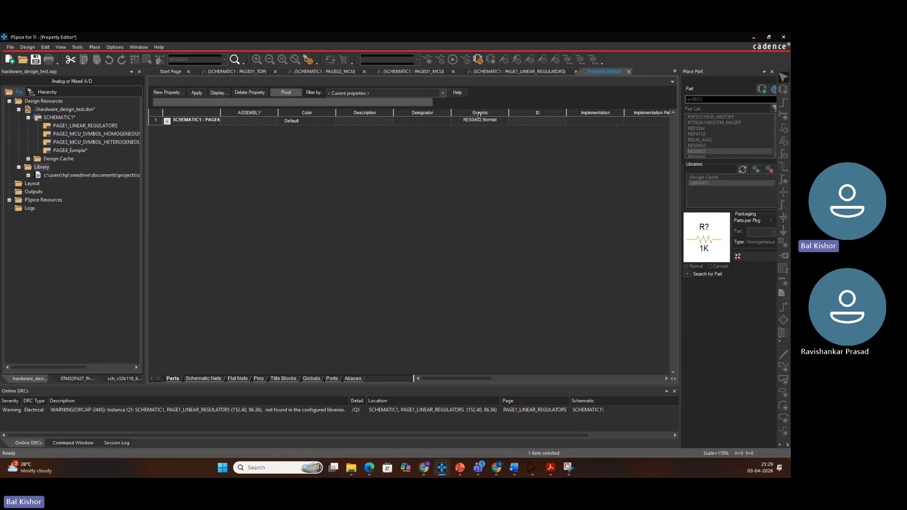
pyautogui.moveTo(430, 378); pyautogui.dragTo(591, 381)
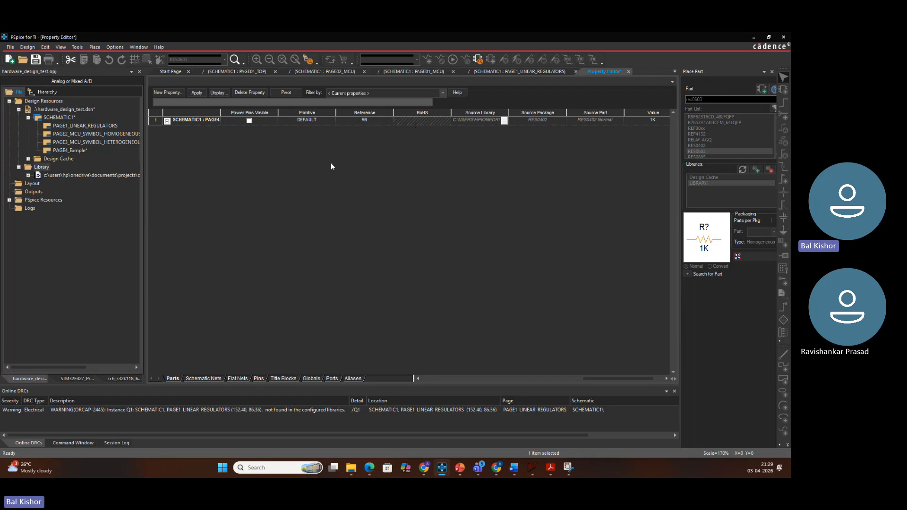
pyautogui.click(285, 93)
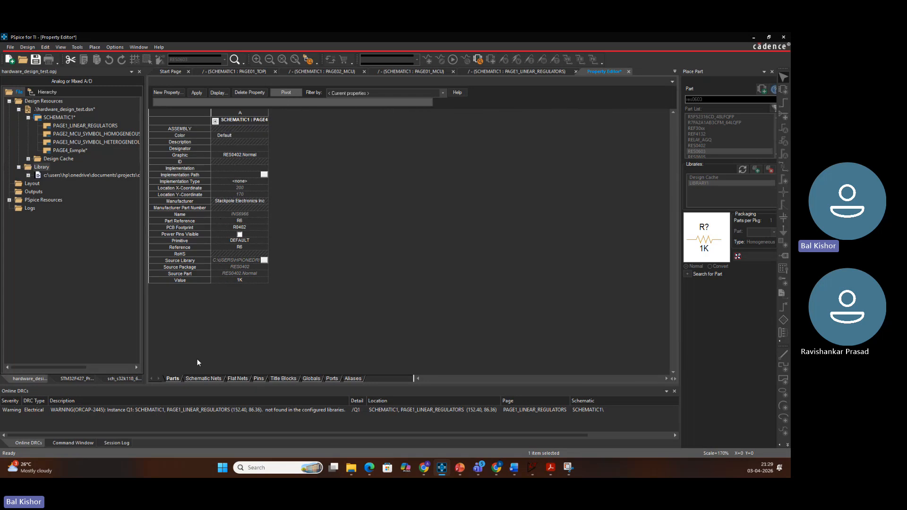
pyautogui.click(629, 71)
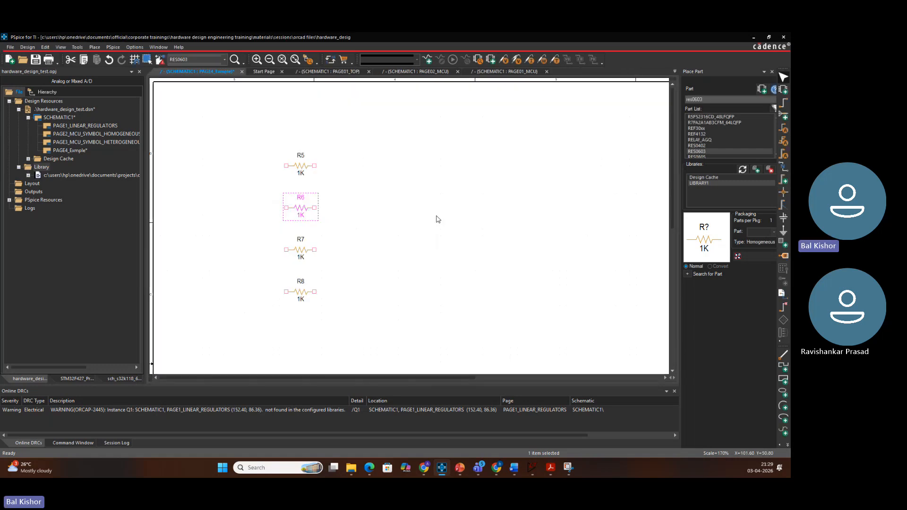
# Find CAP0402 in LIBRARY1, preview the capacitor sizes up to CAP1210, and select CAP0805 for placement
pyautogui.click(609, 144)
pyautogui.click(711, 99)
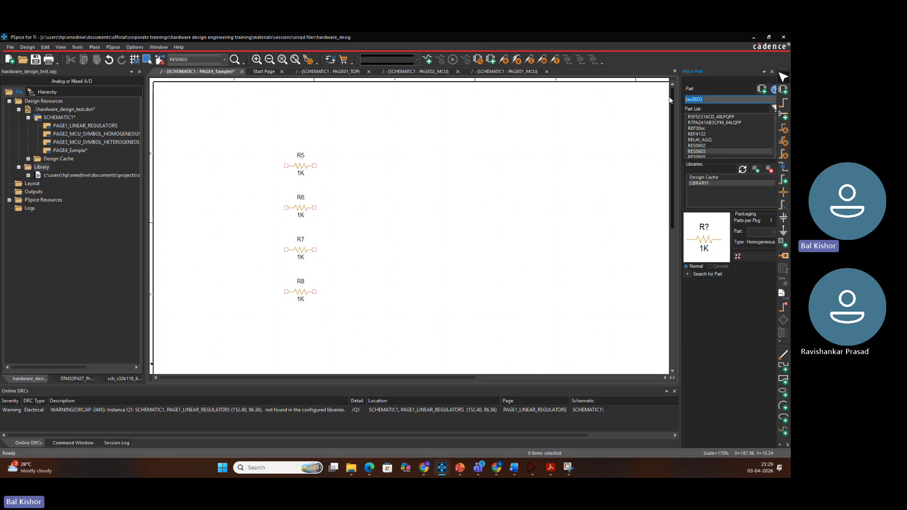
pyautogui.write('cap0402')
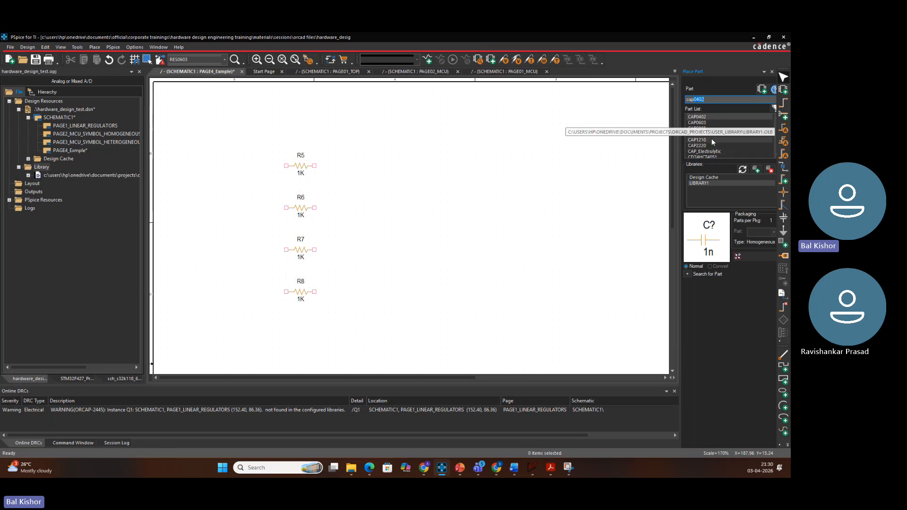
pyautogui.press('Down')
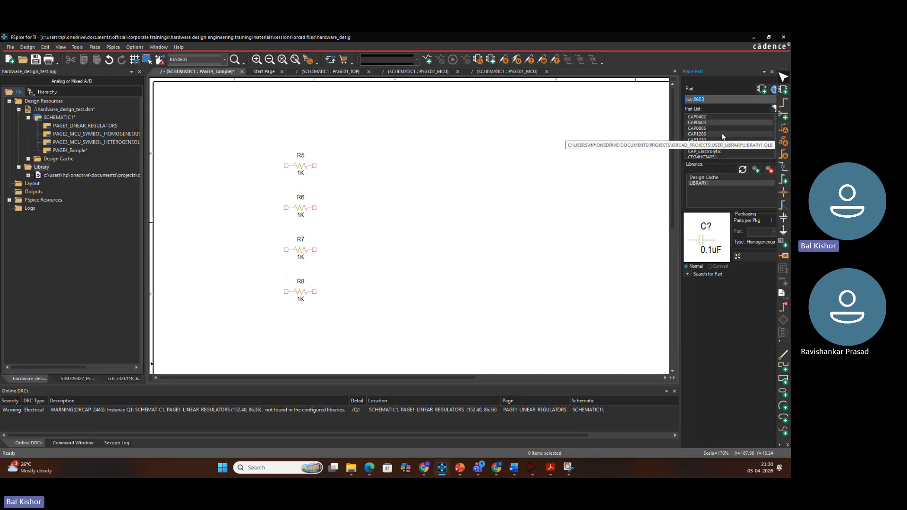
pyautogui.click(722, 134)
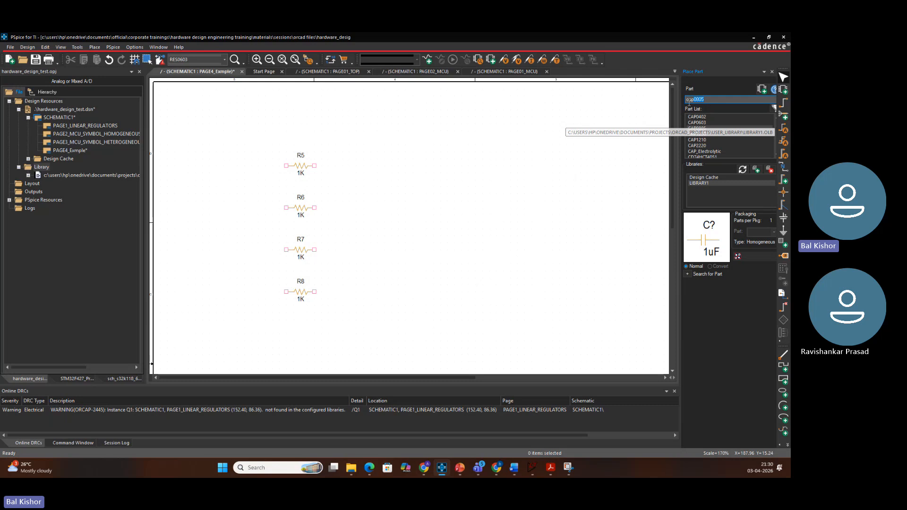
pyautogui.press('Down')
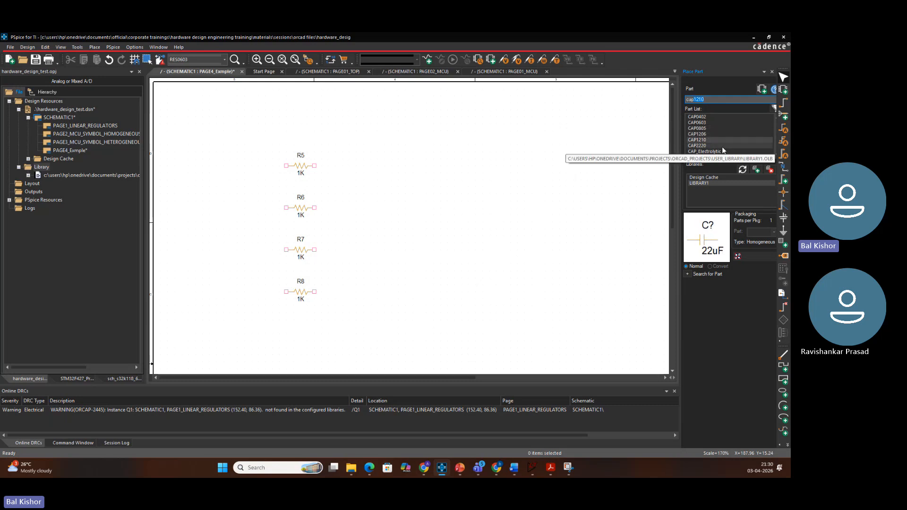
pyautogui.press('Up')
pyautogui.press('Up')
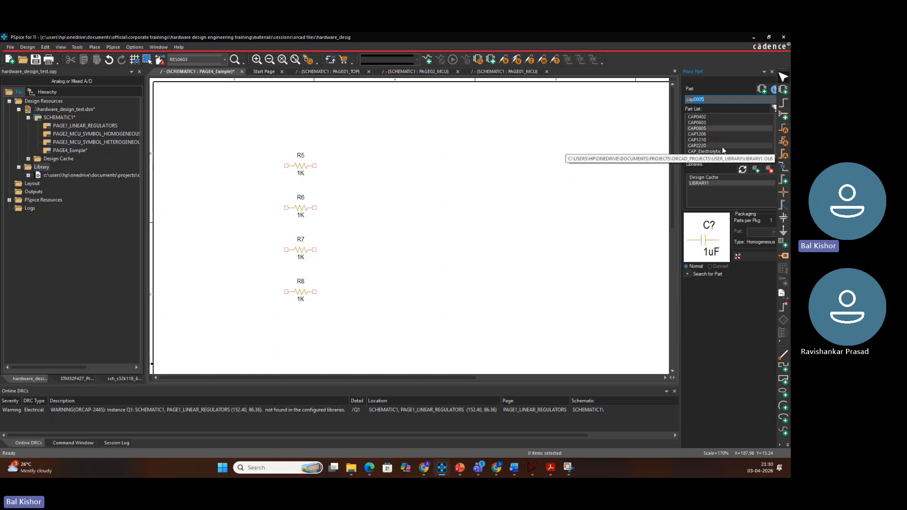
# Place four CAP0805 capacitors in a column beside the resistors, the upper two horizontal and the lower two rotated to vertical
pyautogui.press('Return')
pyautogui.click(377, 170)
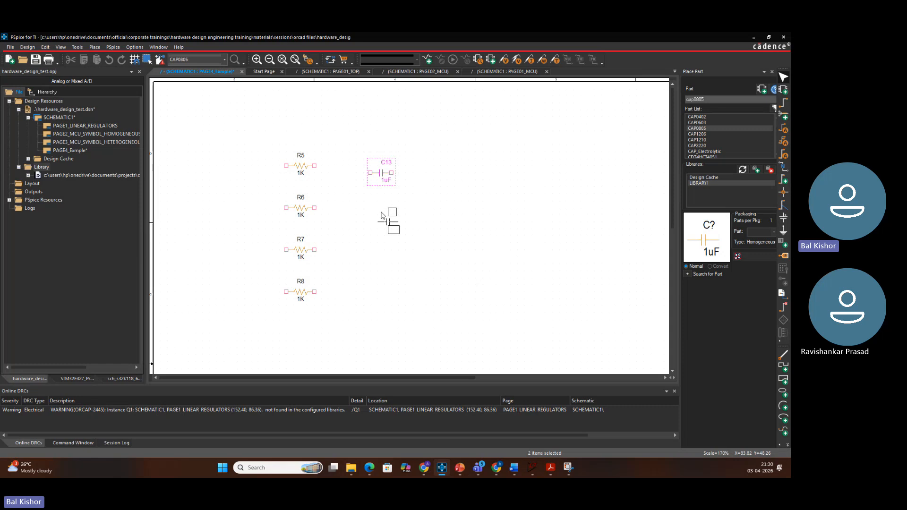
pyautogui.click(364, 210)
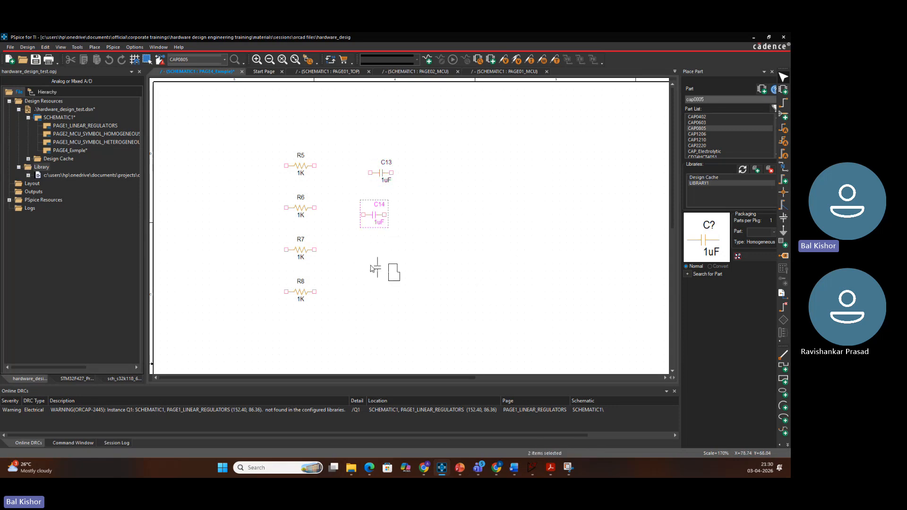
pyautogui.click(374, 258)
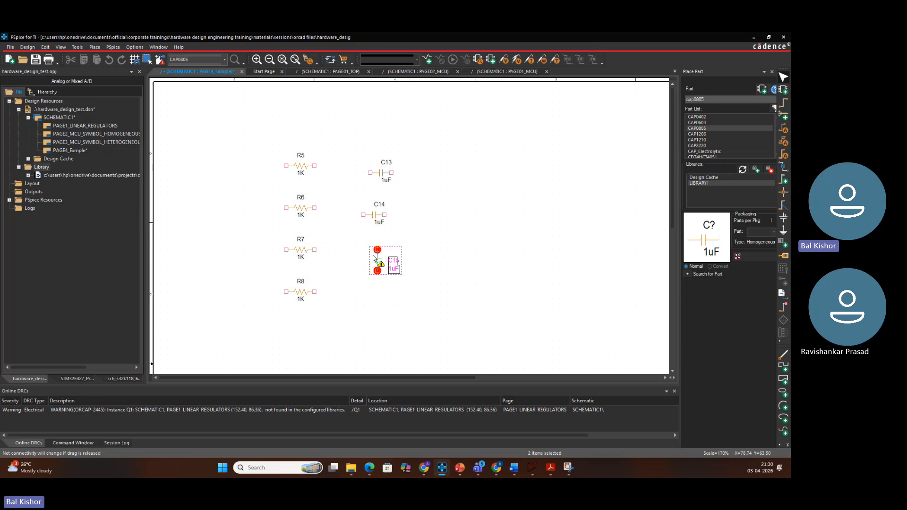
pyautogui.click(374, 301)
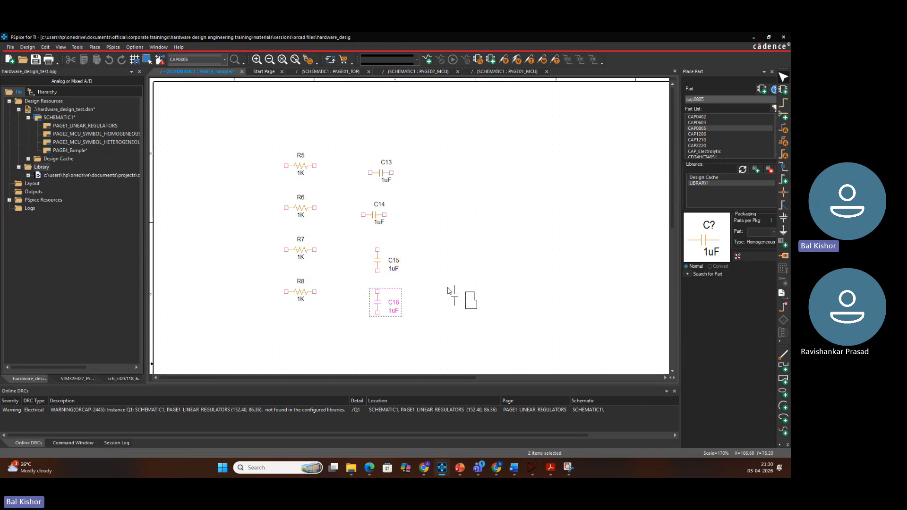
pyautogui.press('Escape')
pyautogui.click(470, 239)
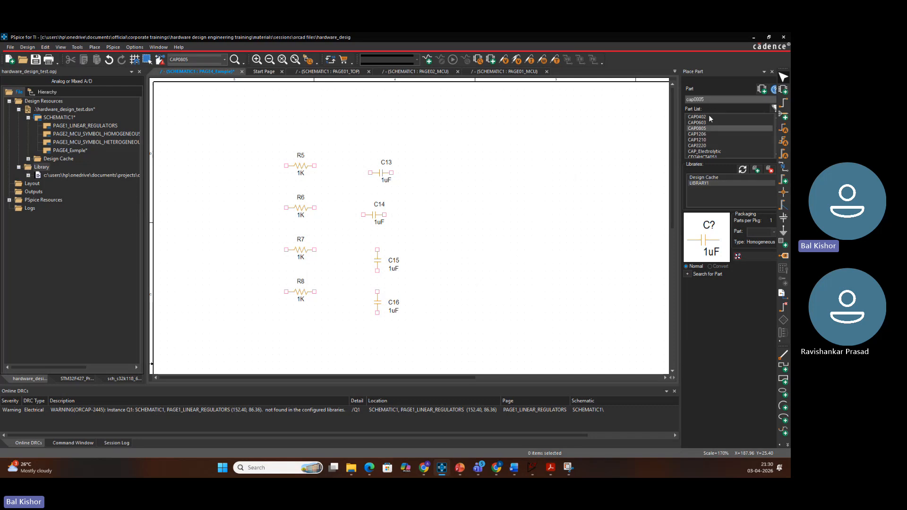
# Find the ADPL42002_6LFCSP regulator in LIBRARY1 and place one beside the capacitor column
pyautogui.click(720, 97)
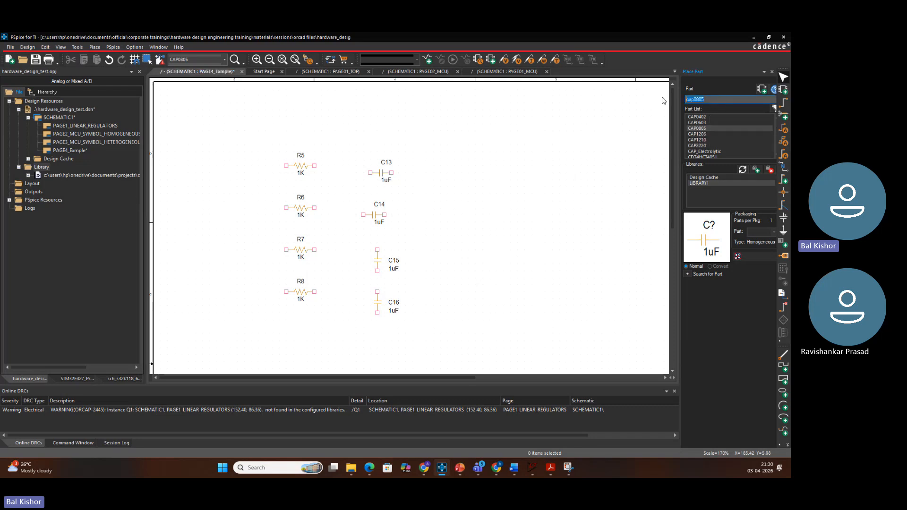
pyautogui.write('adpl42001_')
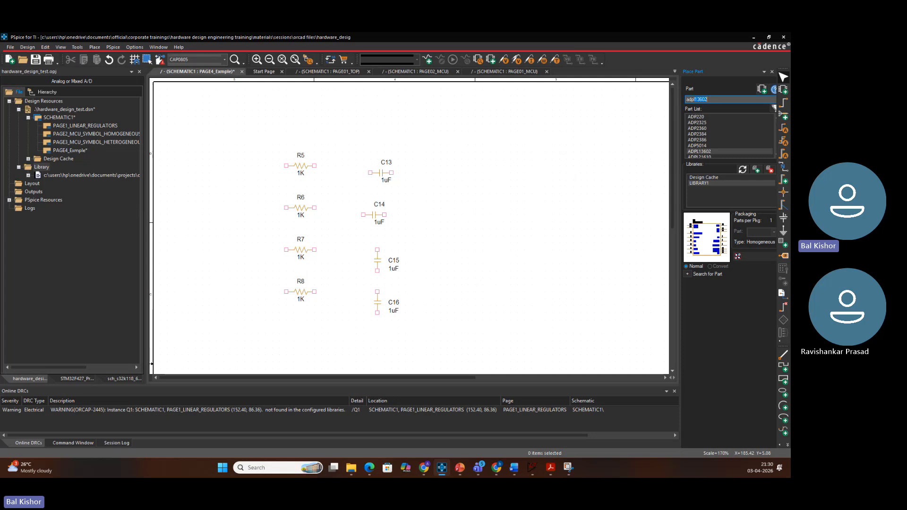
pyautogui.press('Down')
pyautogui.press('Down')
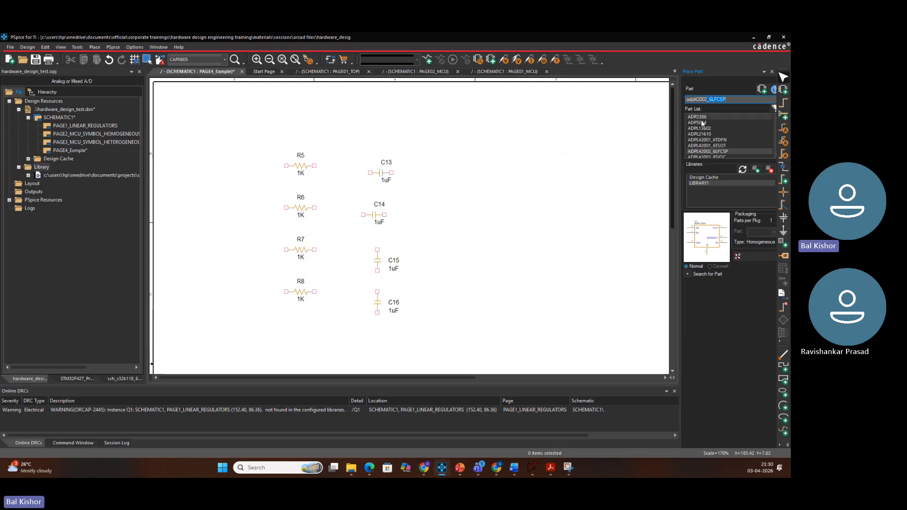
pyautogui.press('Return')
pyautogui.click(483, 145)
pyautogui.click(483, 145)
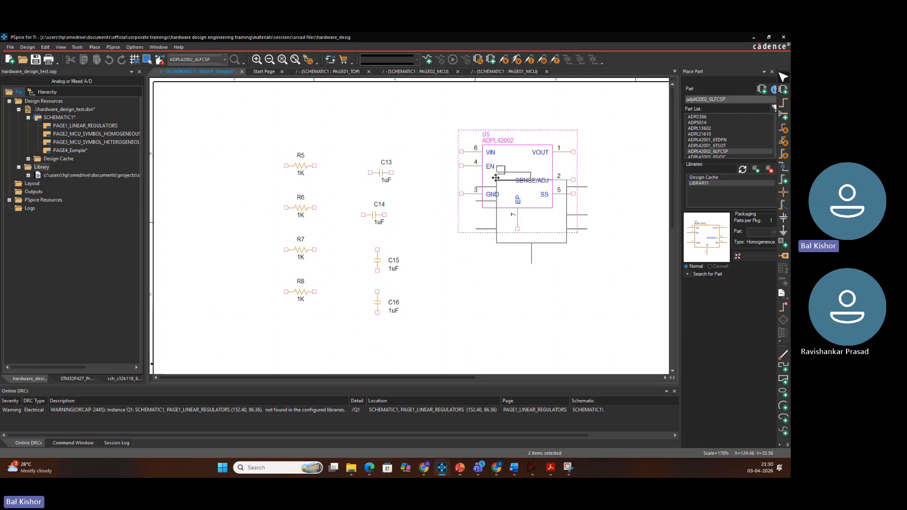
pyautogui.press('Escape')
pyautogui.click(486, 266)
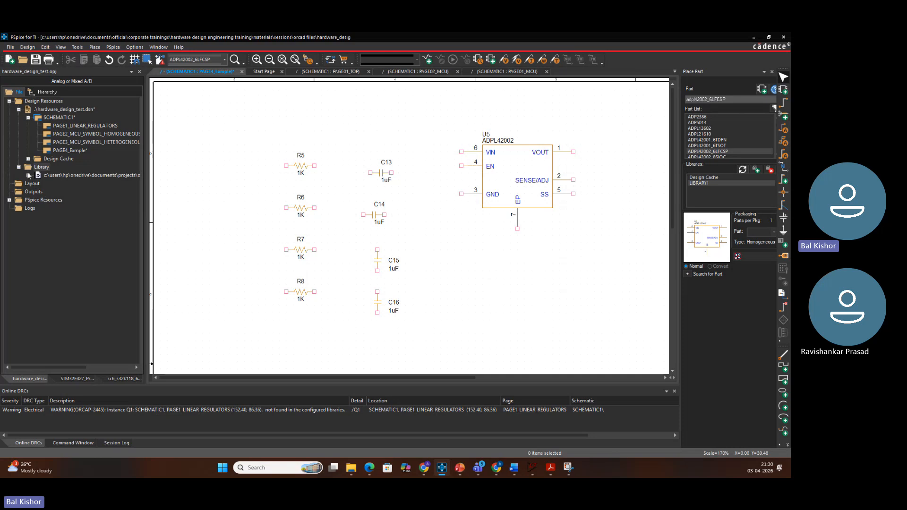
# Expand the user library in the project tree and locate the MOSFET1 part among its entries
pyautogui.click(29, 177)
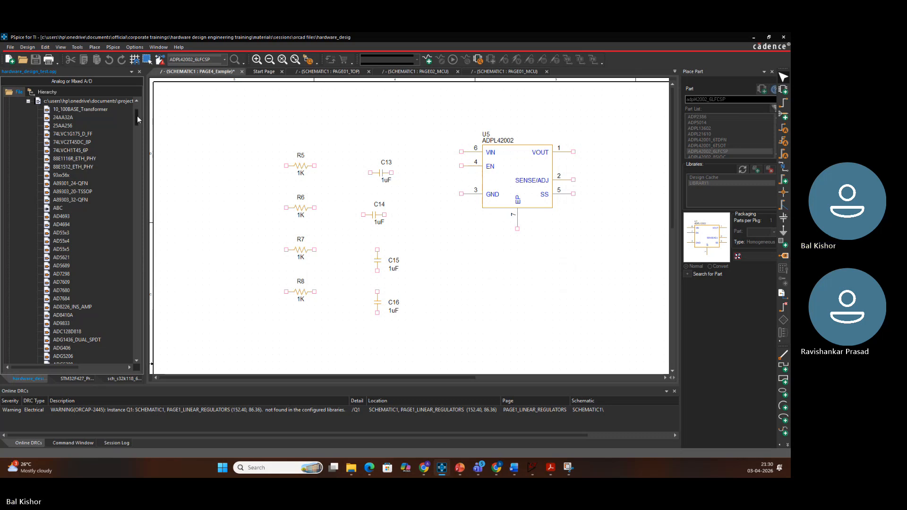
pyautogui.moveTo(137, 116); pyautogui.dragTo(143, 248)
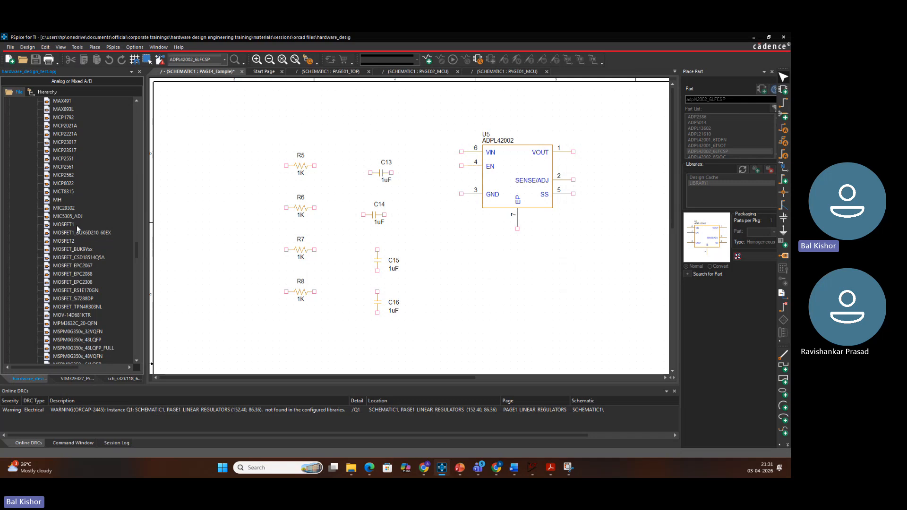
pyautogui.click(63, 225)
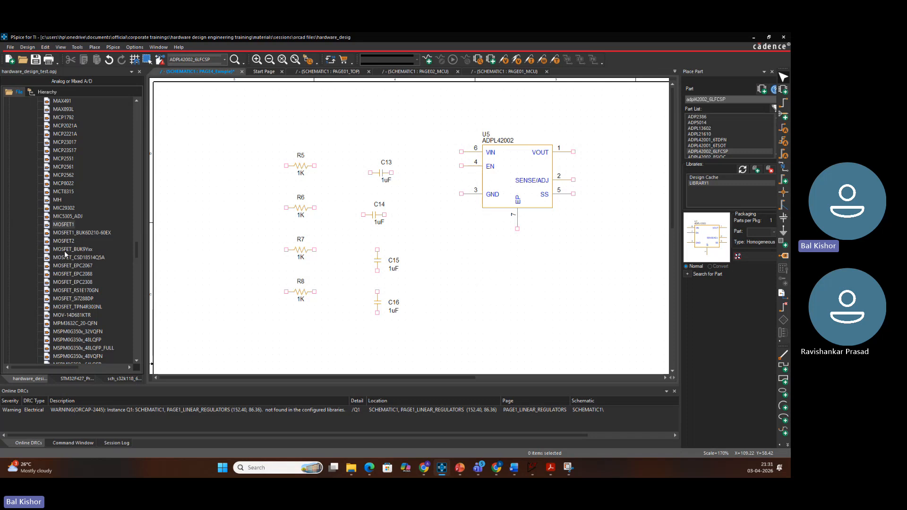
# Replace the part search text to find MOSFET1_BUK6D210-60EX in LIBRARY1
pyautogui.click(738, 99)
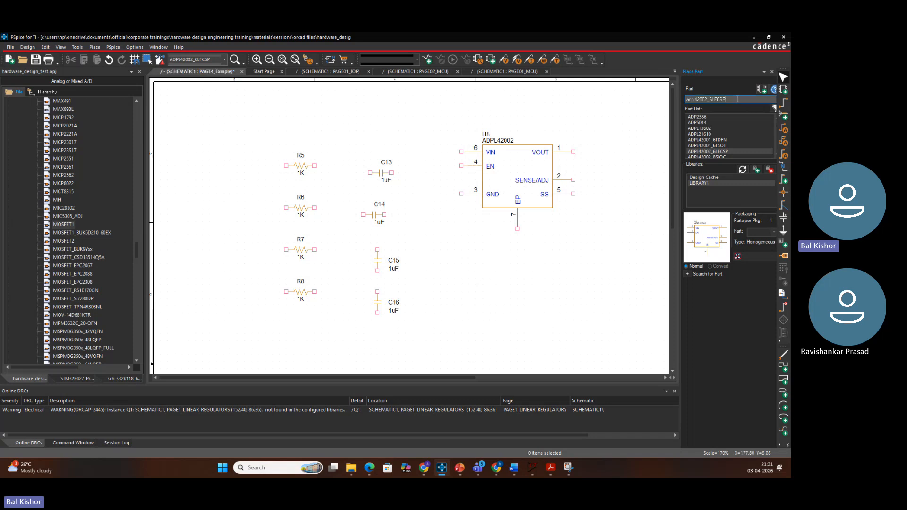
pyautogui.press('BackSpace')
pyautogui.press('BackSpace')
pyautogui.press('BackSpace')
pyautogui.press('BackSpace')
pyautogui.press('BackSpace')
pyautogui.press('BackSpace')
pyautogui.press('BackSpace')
pyautogui.press('BackSpace')
pyautogui.press('BackSpace')
pyautogui.press('BackSpace')
pyautogui.press('BackSpace')
pyautogui.press('BackSpace')
pyautogui.press('BackSpace')
pyautogui.press('BackSpace')
pyautogui.press('BackSpace')
pyautogui.press('BackSpace')
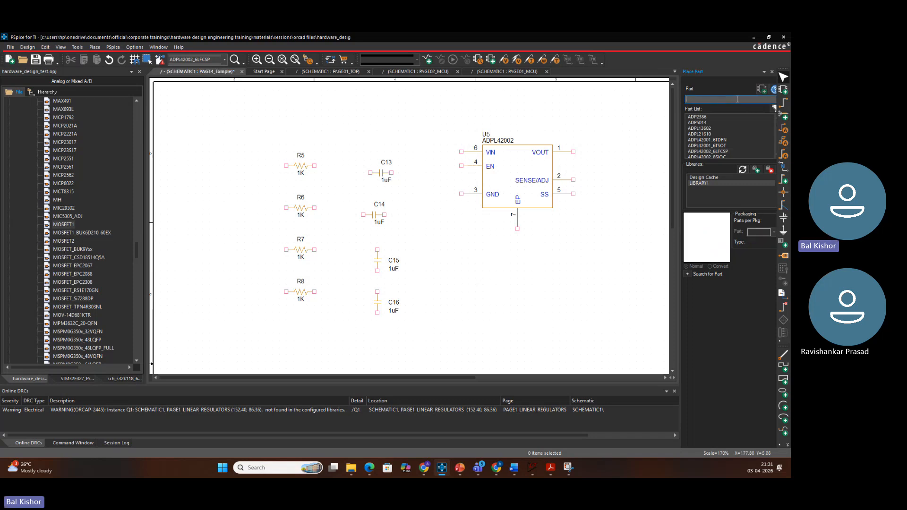
pyautogui.write('mosf')
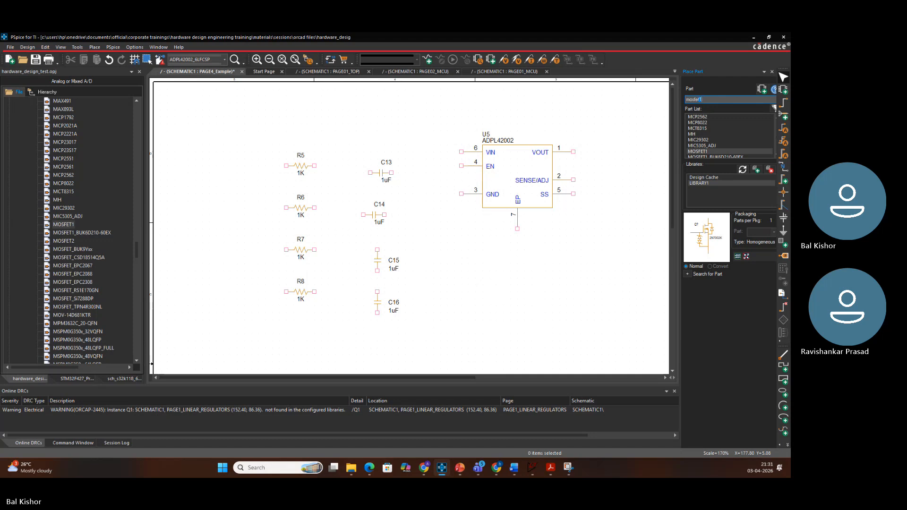
pyautogui.write('et1')
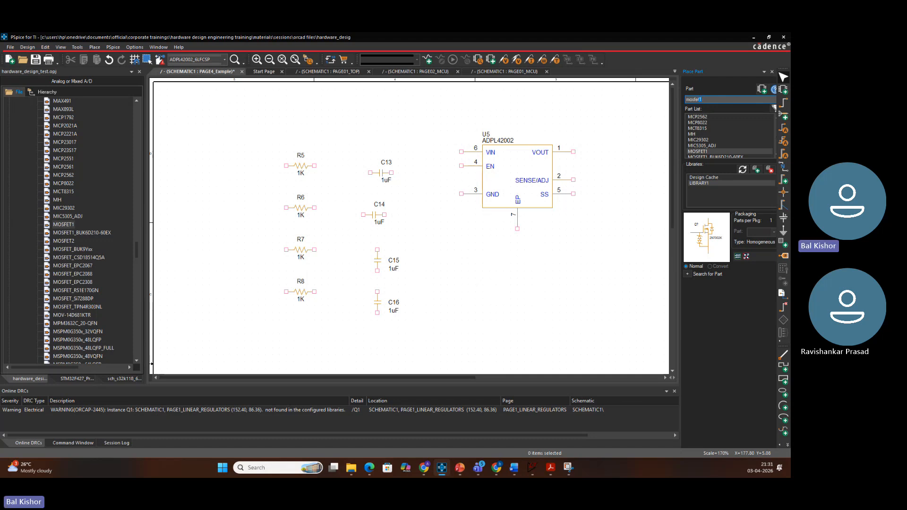
pyautogui.write('_BUK6D210-60EX')
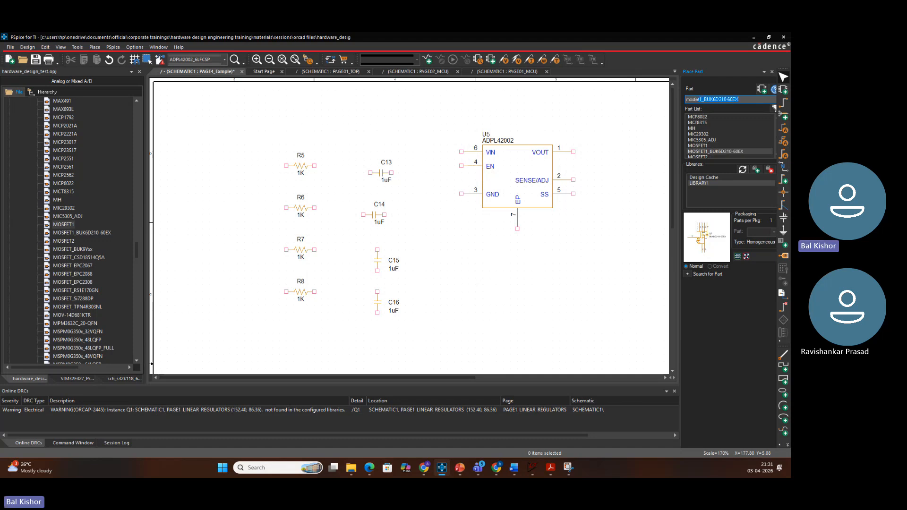
# Place one MOSFET1_BUK6D210-60EX below the ADPL42002 regulator
pyautogui.press('Return')
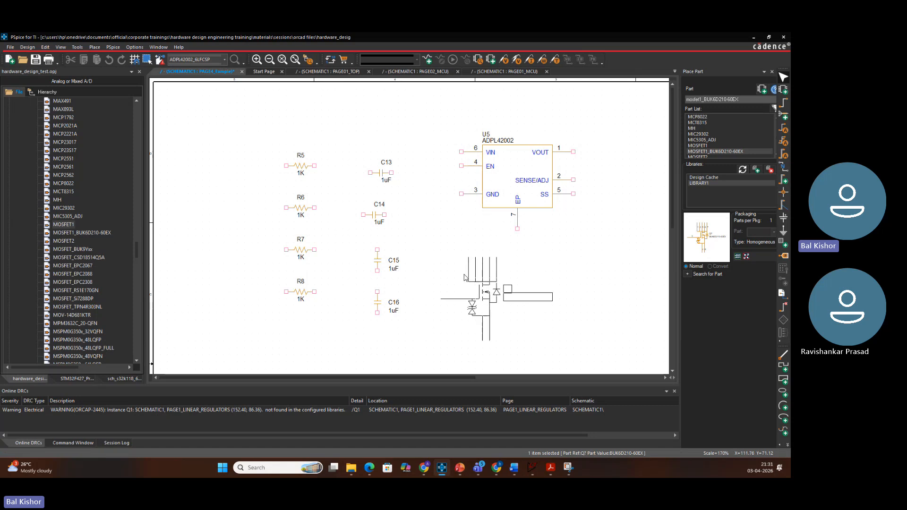
pyautogui.click(462, 281)
pyautogui.press('Escape')
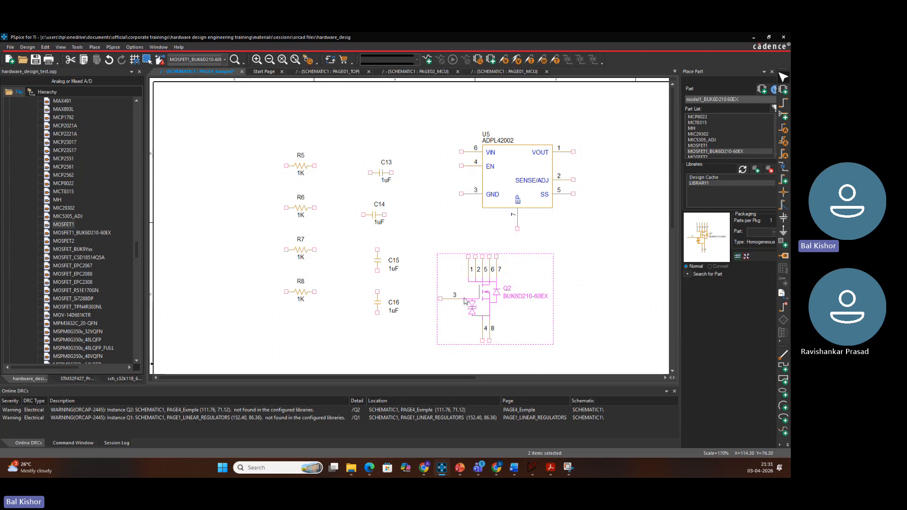
pyautogui.click(586, 290)
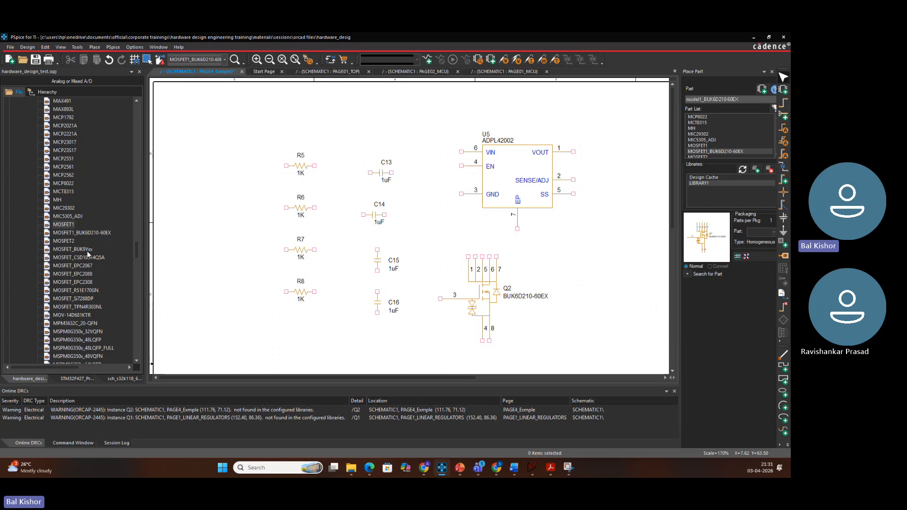
# Browse the library's parts in the project tree past the MSPM0G350x entries to the STM32 microcontrollers and select STM32G071RB
pyautogui.scroll(-3, 78, 245)
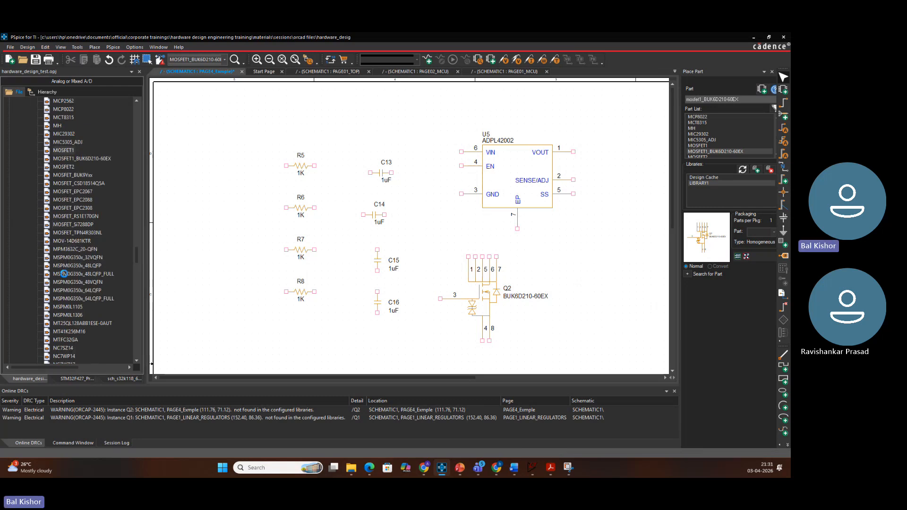
pyautogui.click(65, 256)
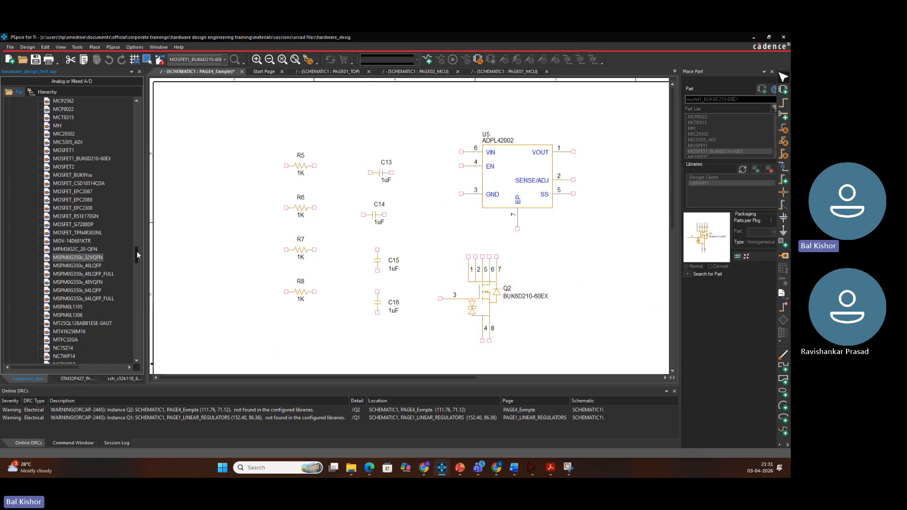
pyautogui.moveTo(137, 252); pyautogui.dragTo(140, 308)
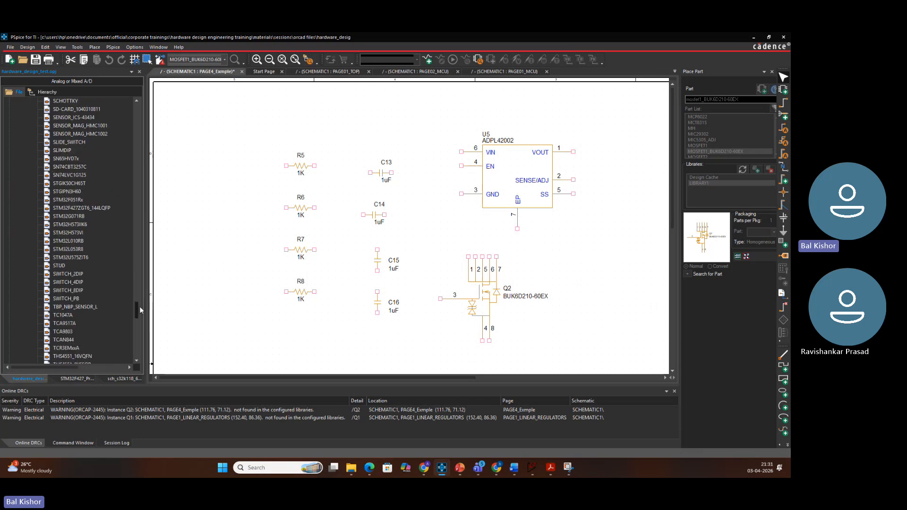
pyautogui.click(60, 215)
# Find the STM32F051Rx microcontroller in LIBRARY1 and place one to the right of the ADPL42002 regulator
pyautogui.click(785, 90)
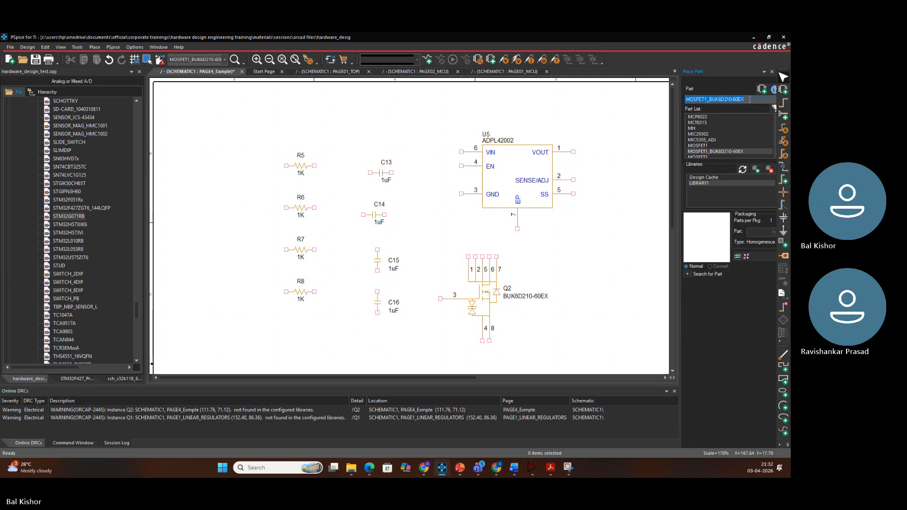
pyautogui.write('s')
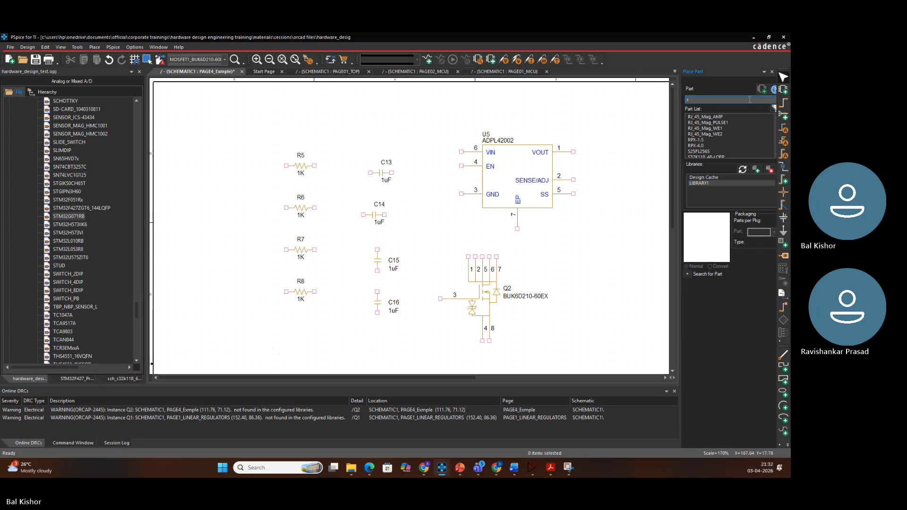
pyautogui.write('mtm32')
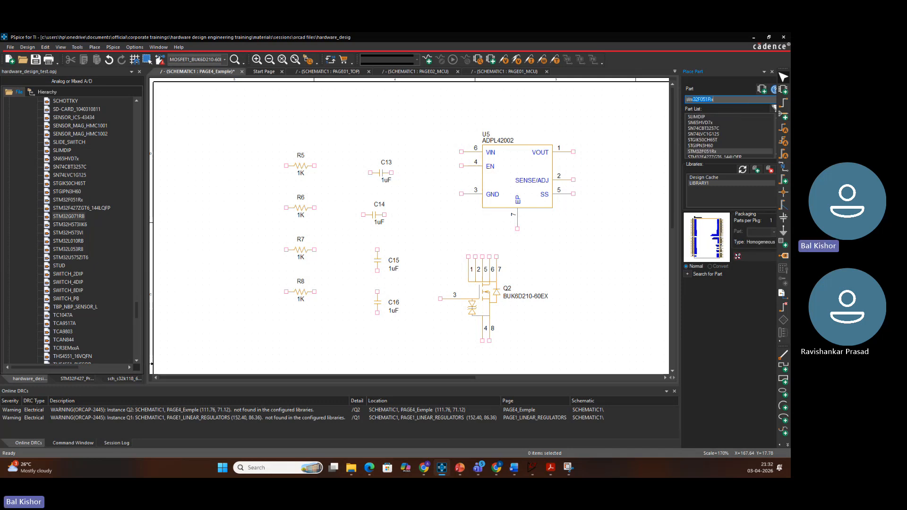
pyautogui.write('32f')
pyautogui.press('Return')
pyautogui.keyDown('ctrl'); pyautogui.scroll(-1, 350, 204); pyautogui.keyUp('ctrl')
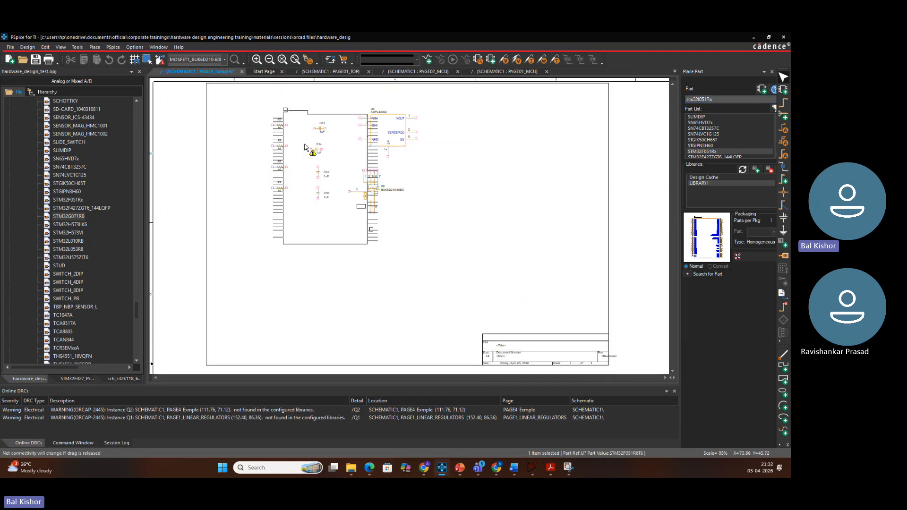
pyautogui.click(509, 143)
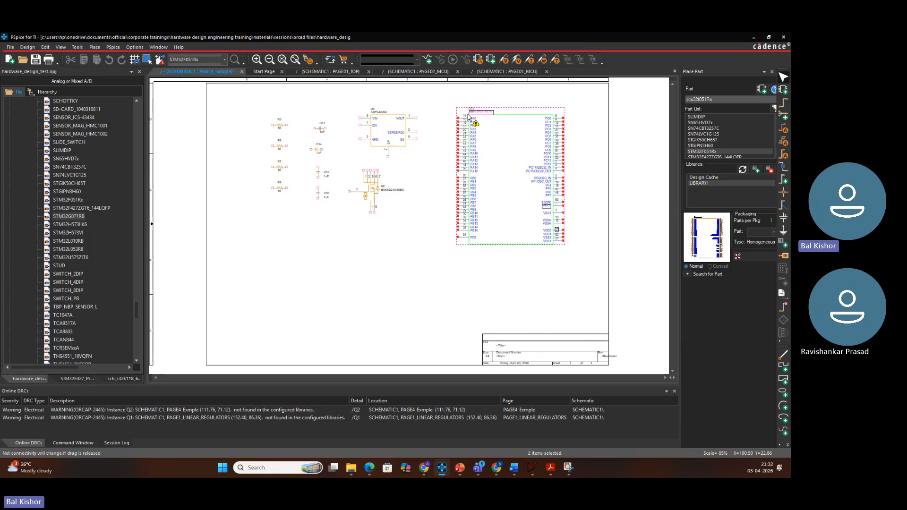
pyautogui.press('Escape')
pyautogui.click(420, 259)
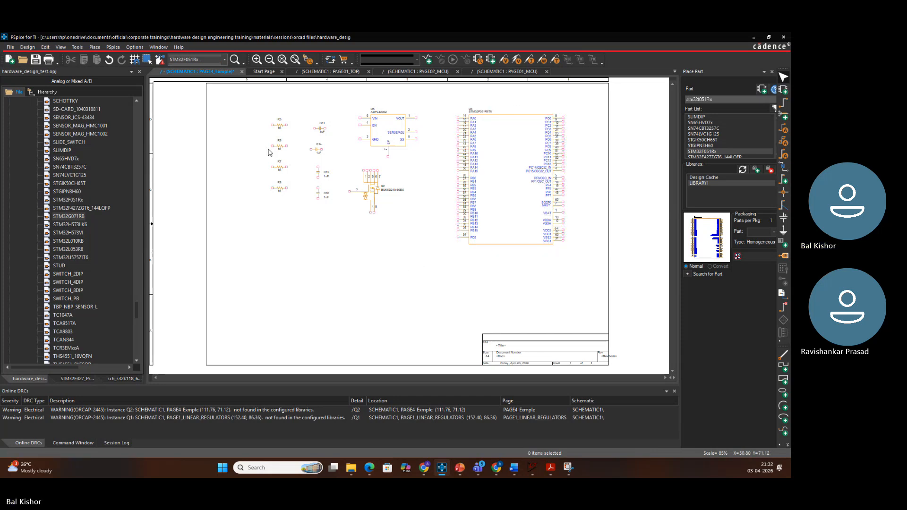
pyautogui.keyDown('ctrl'); pyautogui.scroll(1, 288, 122); pyautogui.keyUp('ctrl')
pyautogui.keyDown('ctrl'); pyautogui.scroll(-1, 260, 150); pyautogui.keyUp('ctrl')
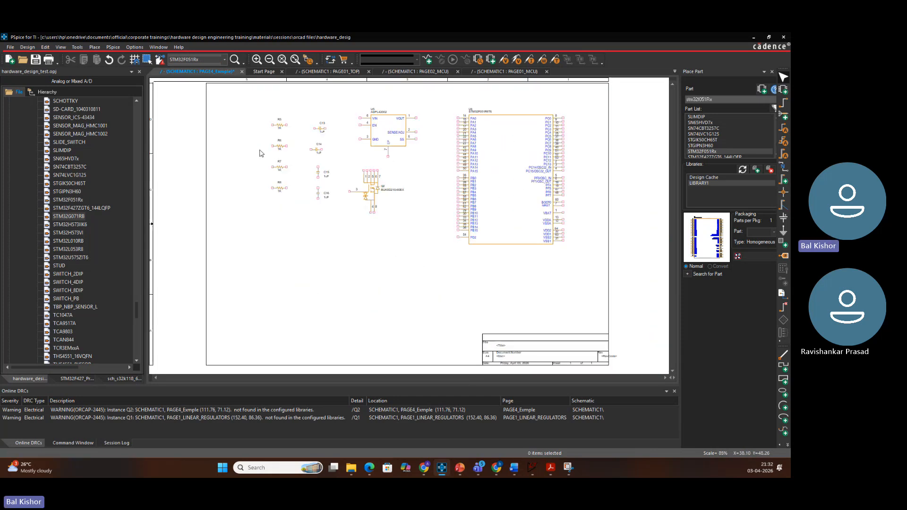
# Place three GND power symbols from the CAPSYM library below the resistor and capacitor columns
pyautogui.click(95, 47)
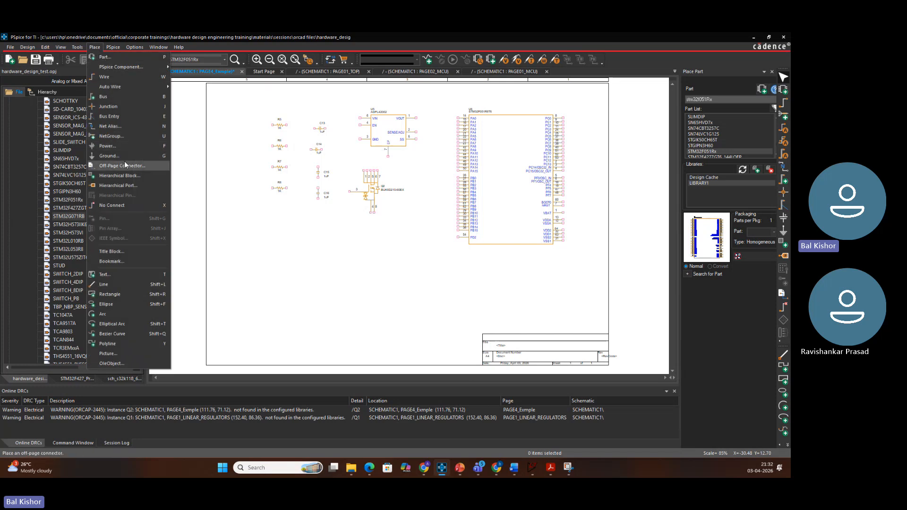
pyautogui.click(110, 147)
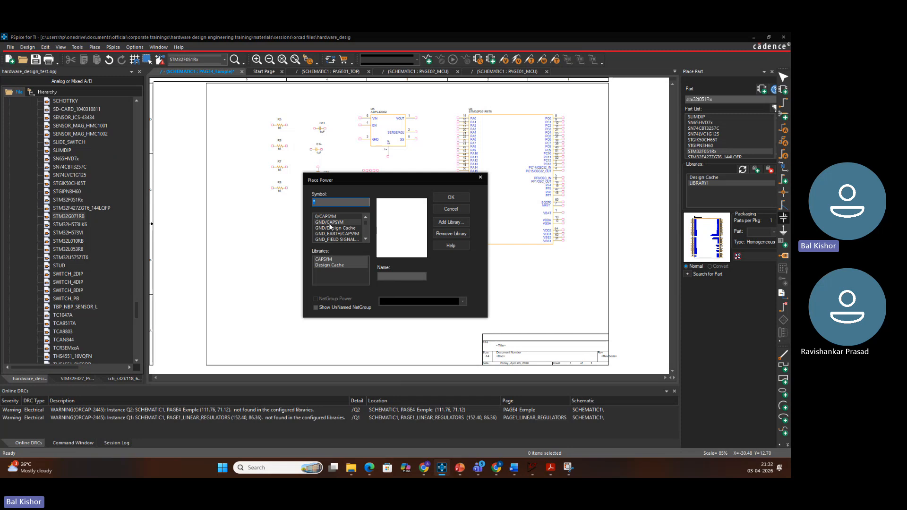
pyautogui.click(337, 217)
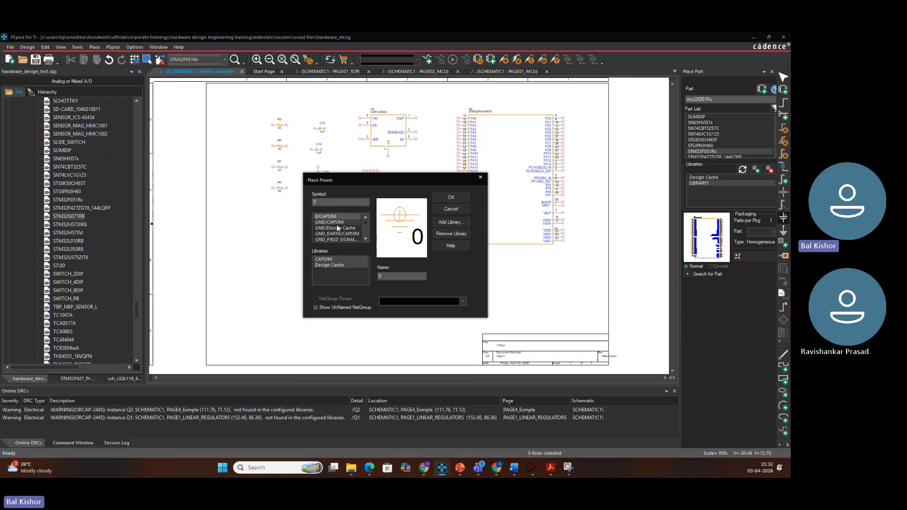
pyautogui.click(337, 224)
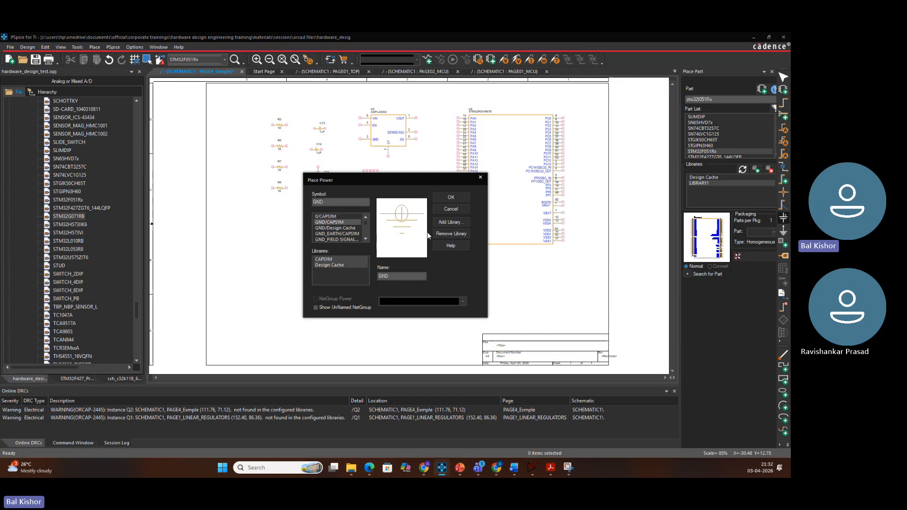
pyautogui.click(451, 198)
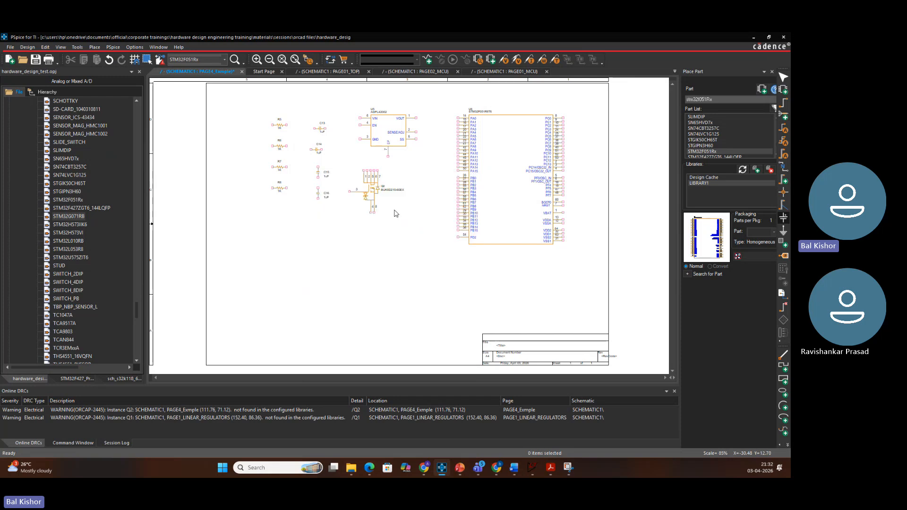
pyautogui.click(273, 216)
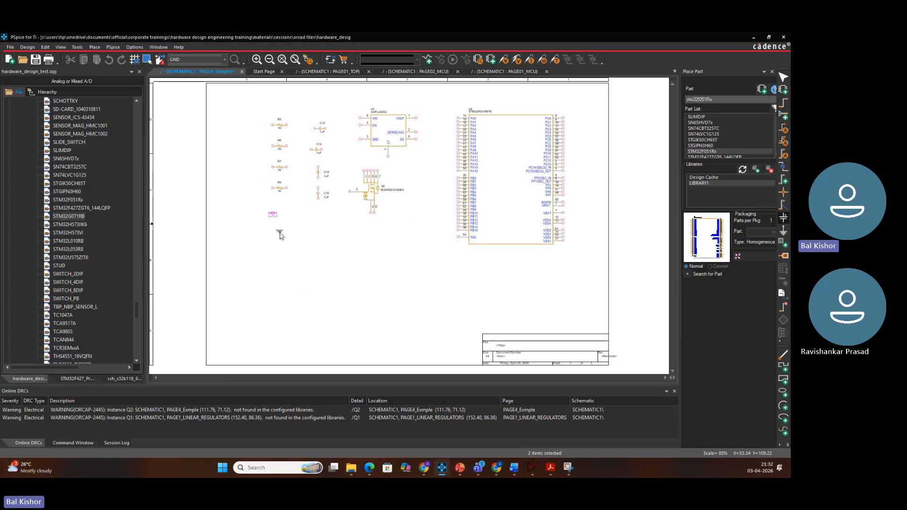
pyautogui.click(277, 234)
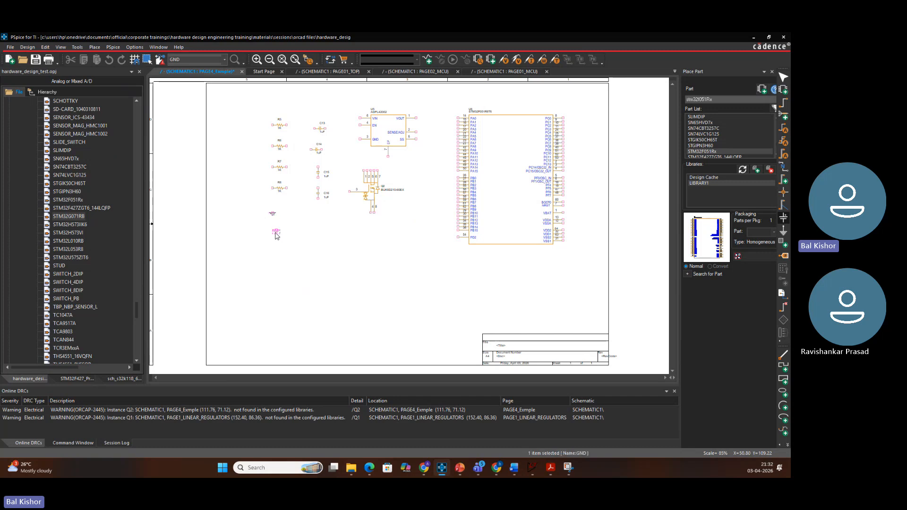
pyautogui.click(302, 232)
pyautogui.press('Escape')
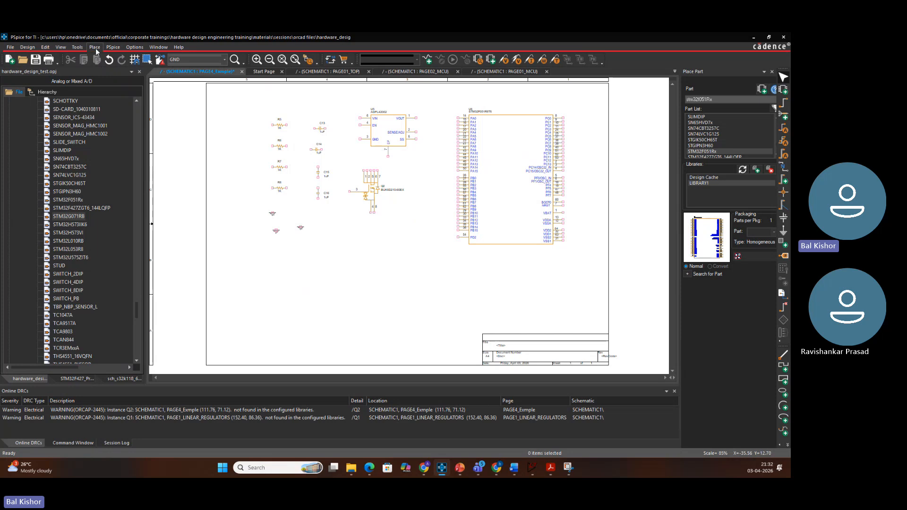
# Place two VCC_BAR power symbols from the CAPSYM library side by side below the ground symbols
pyautogui.click(94, 48)
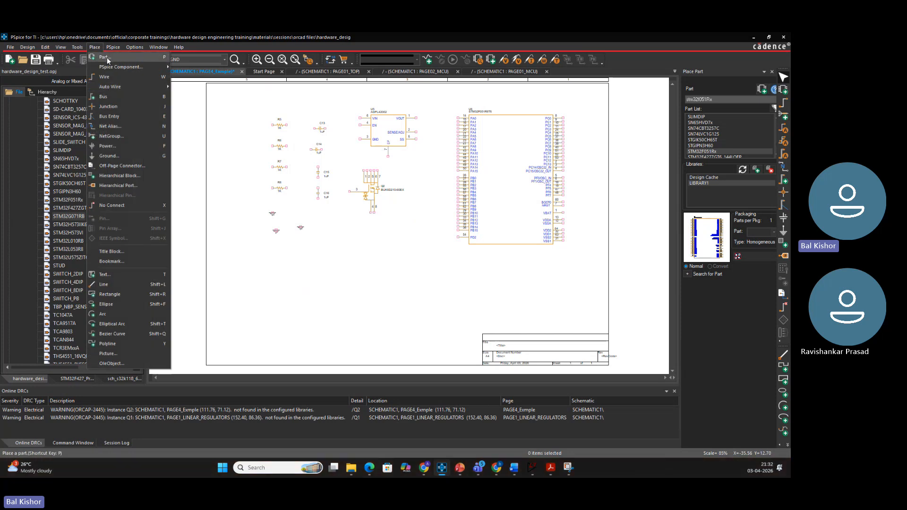
pyautogui.click(107, 59)
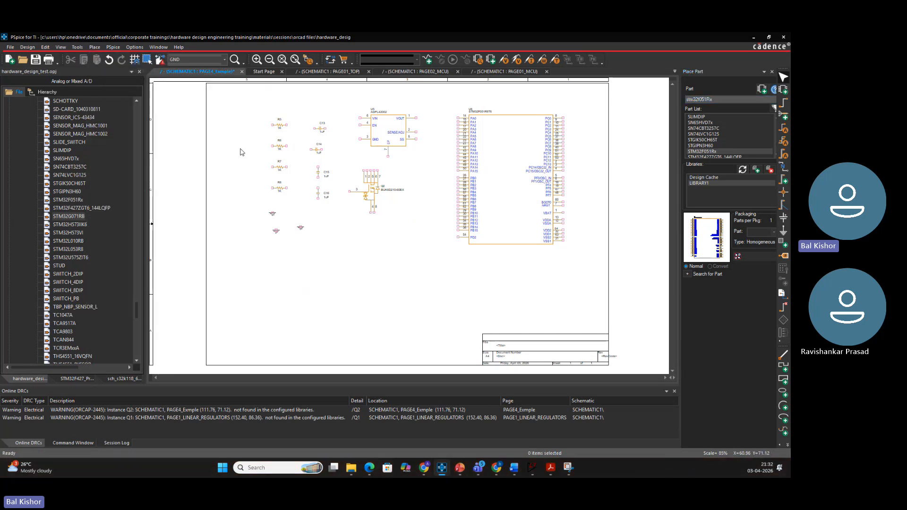
pyautogui.click(95, 47)
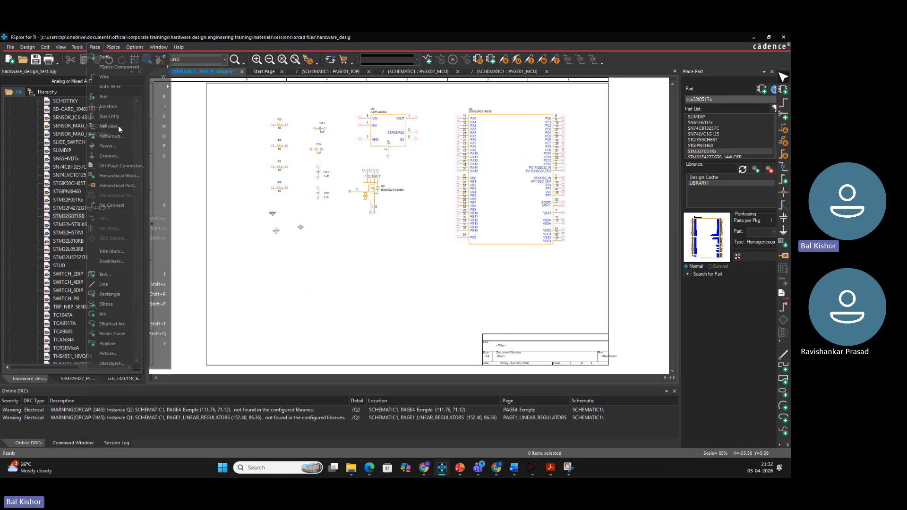
pyautogui.click(106, 146)
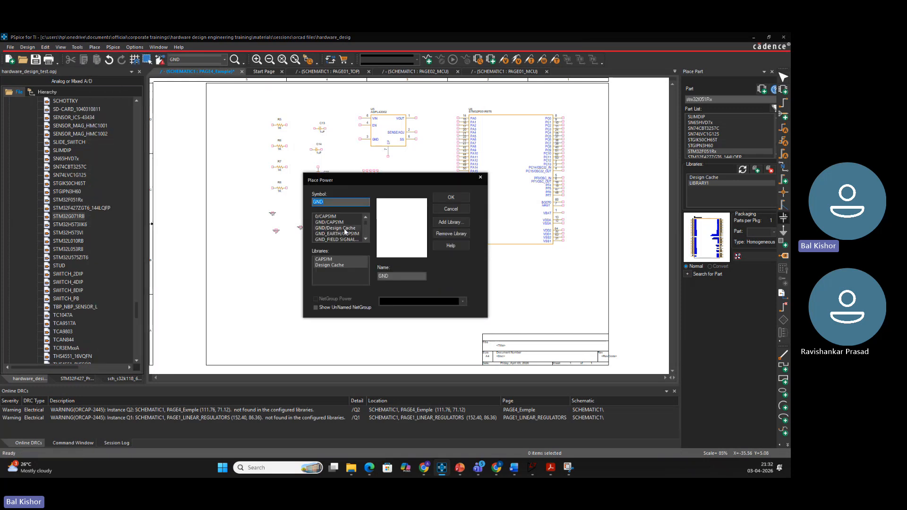
pyautogui.click(345, 234)
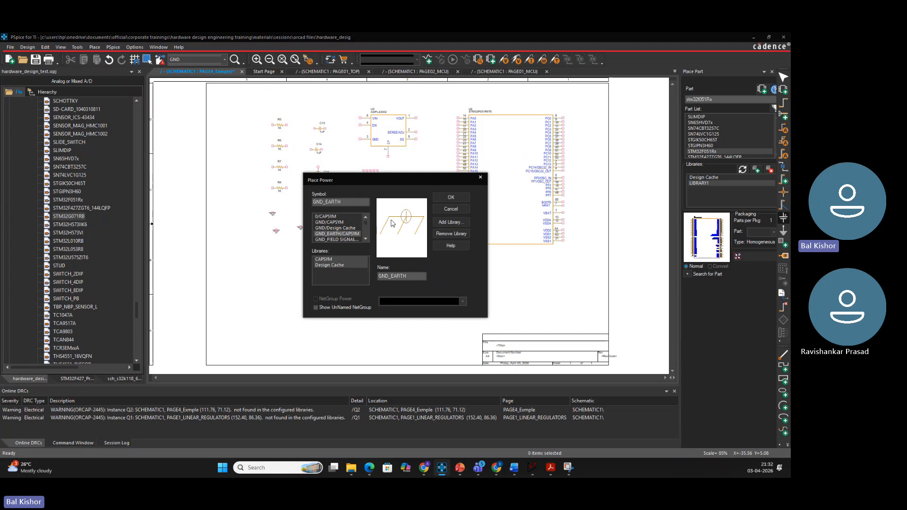
pyautogui.click(334, 238)
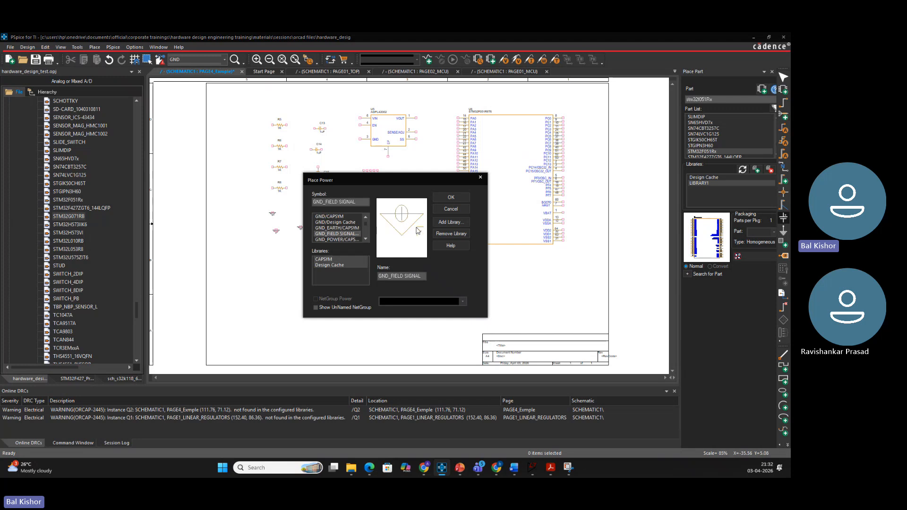
pyautogui.press('Down')
pyautogui.press('Down')
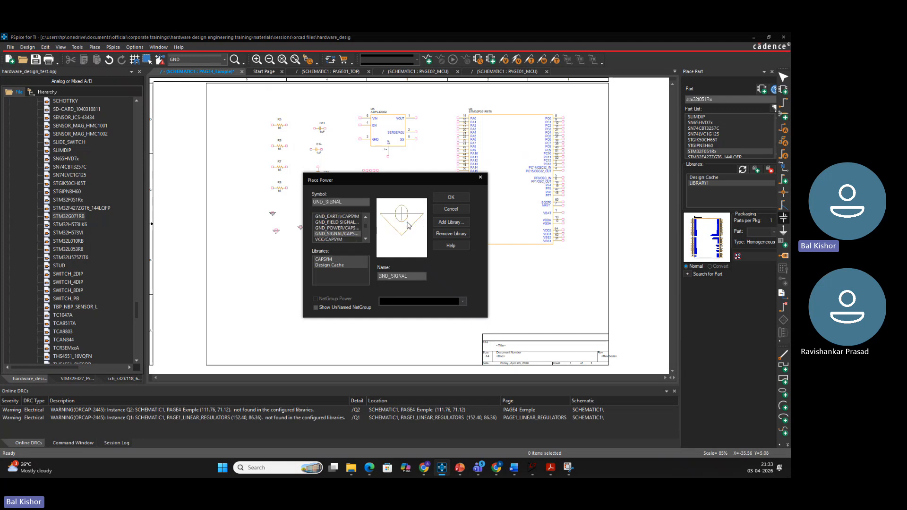
pyautogui.press('Down')
pyautogui.press('Down')
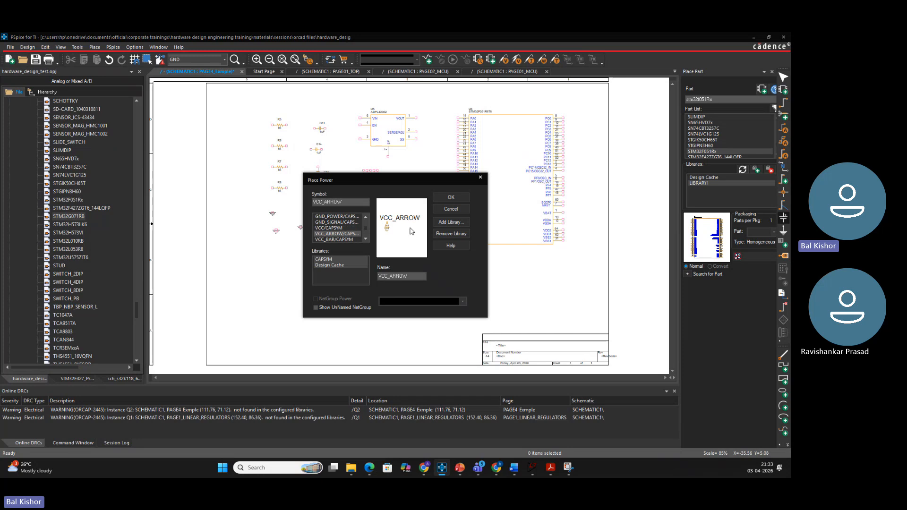
pyautogui.press('Down')
pyautogui.click(451, 197)
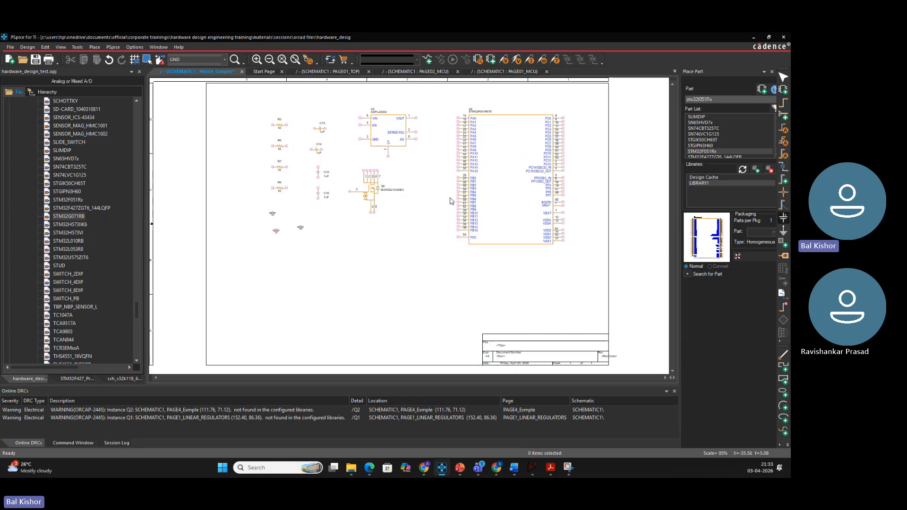
pyautogui.click(280, 255)
pyautogui.click(312, 249)
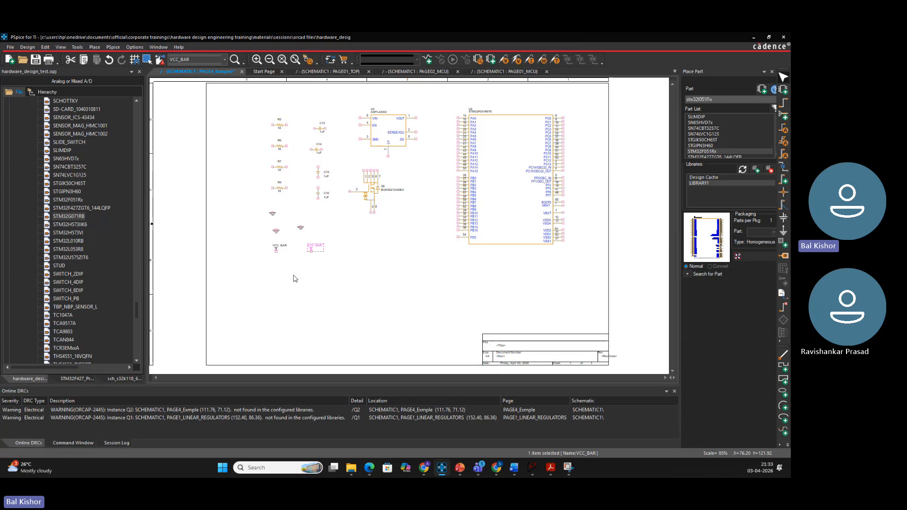
pyautogui.click(305, 254)
# Rename the left VCC_BAR power symbol VCC and the right one VIN
pyautogui.keyDown('ctrl'); pyautogui.scroll(2, 306, 254); pyautogui.keyUp('ctrl')
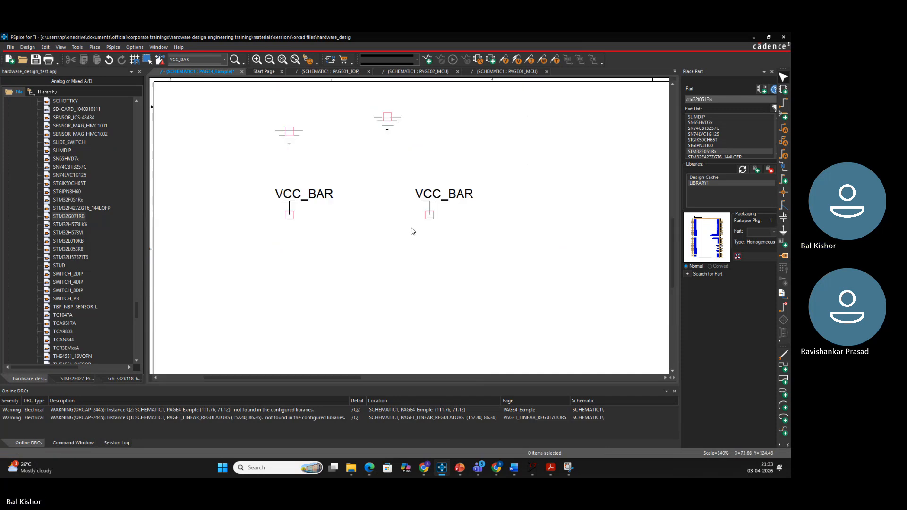
pyautogui.click(316, 199)
pyautogui.doubleClick(315, 196)
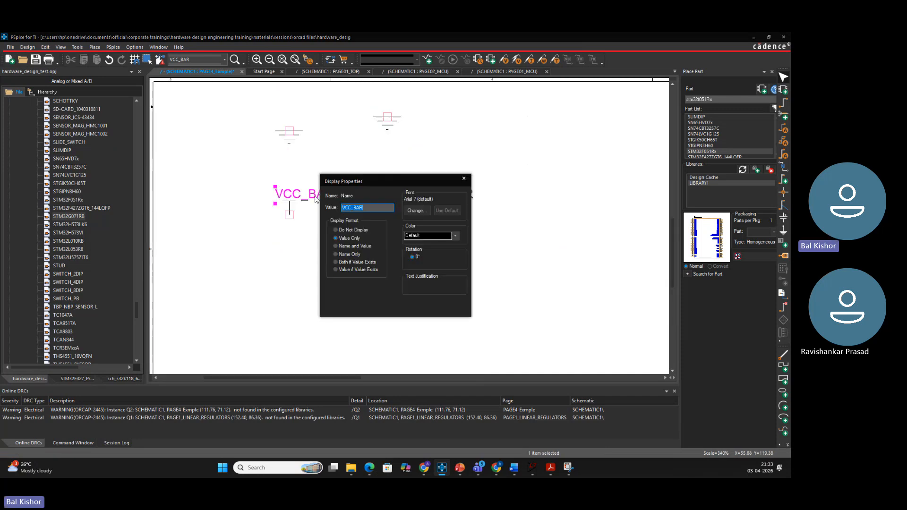
pyautogui.press('Escape')
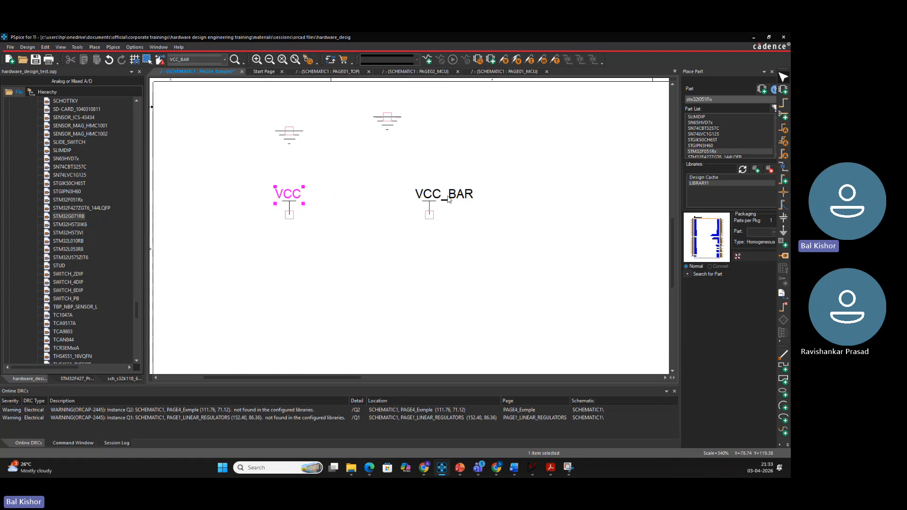
pyautogui.click(449, 197)
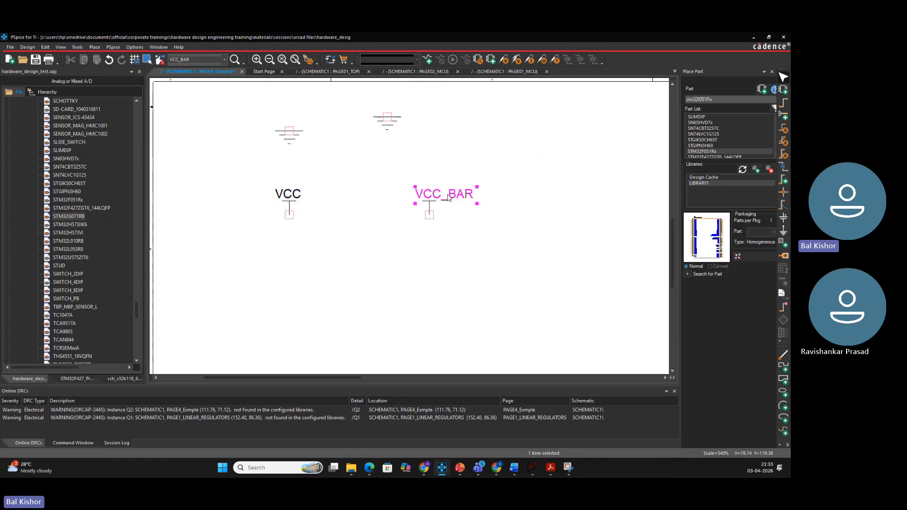
pyautogui.doubleClick(448, 198)
pyautogui.press('Return')
pyautogui.click(337, 259)
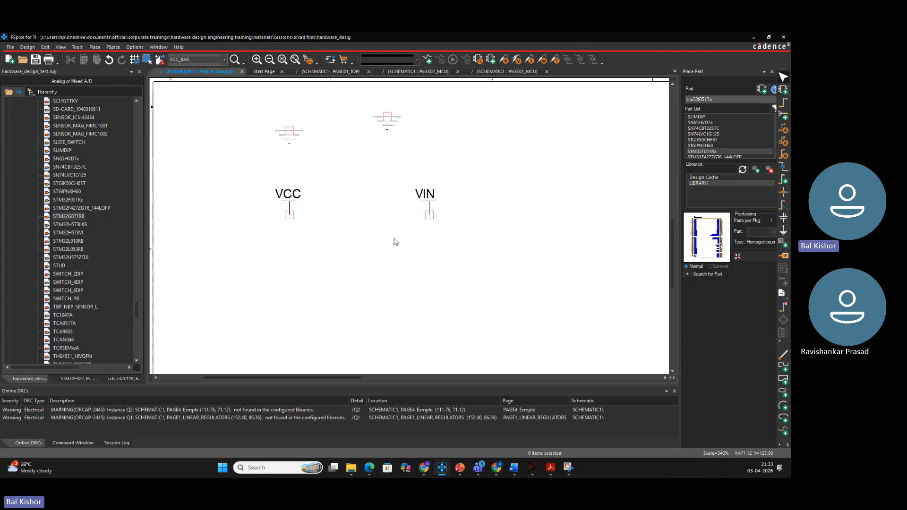
# Copy the VIN power symbol to the spot below VCC and rename the copy 3V3
pyautogui.click(437, 213)
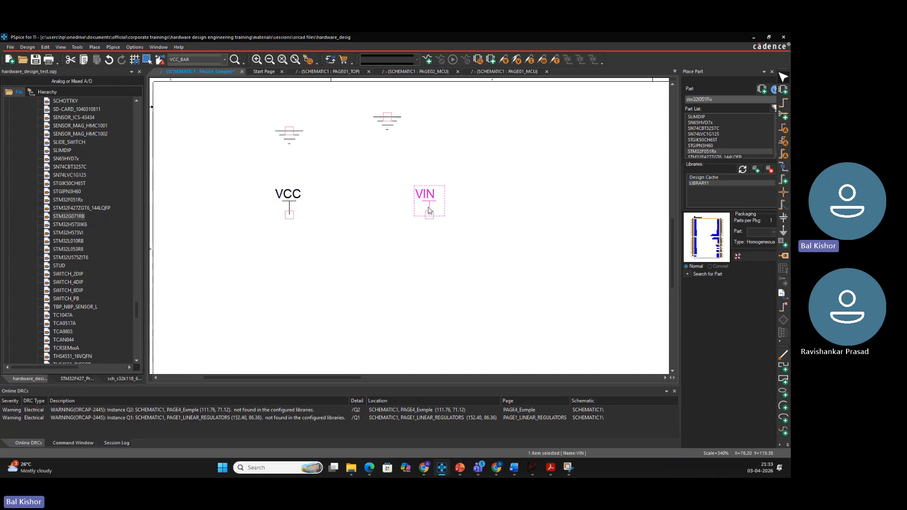
pyautogui.keyDown('ctrl'); pyautogui.moveTo(429, 208); pyautogui.dragTo(288, 263); pyautogui.keyUp('ctrl')
pyautogui.click(284, 244)
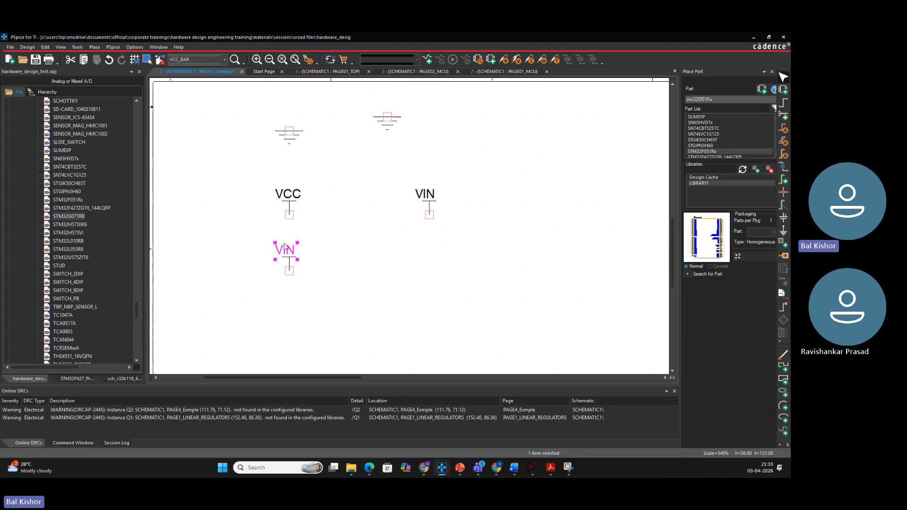
pyautogui.doubleClick(284, 247)
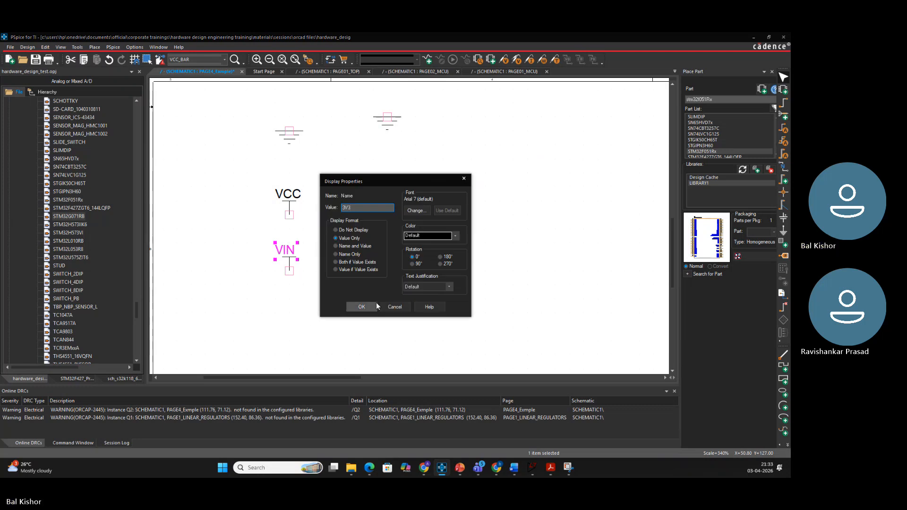
pyautogui.click(362, 307)
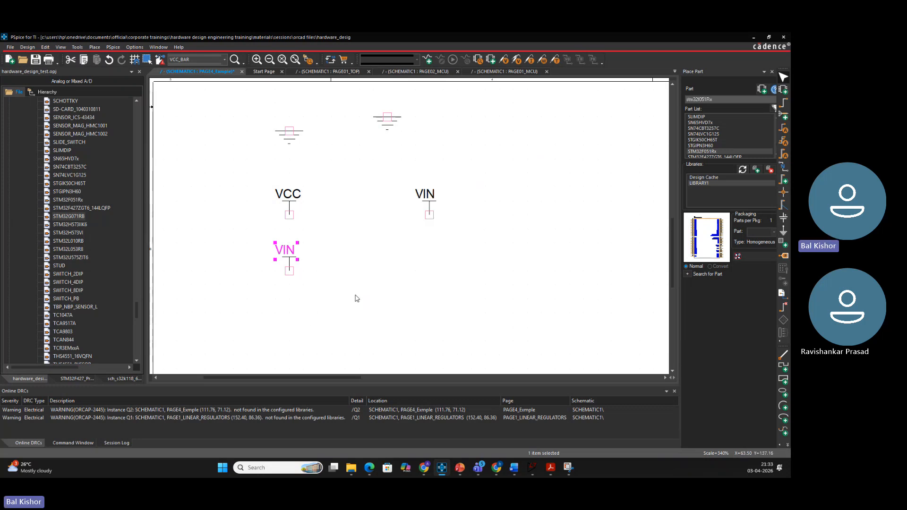
pyautogui.click(339, 257)
# Browse the library's parts in the project tree from the STM32 entries down to the TP test points
pyautogui.keyDown('ctrl'); pyautogui.scroll(-1, 336, 257); pyautogui.keyUp('ctrl')
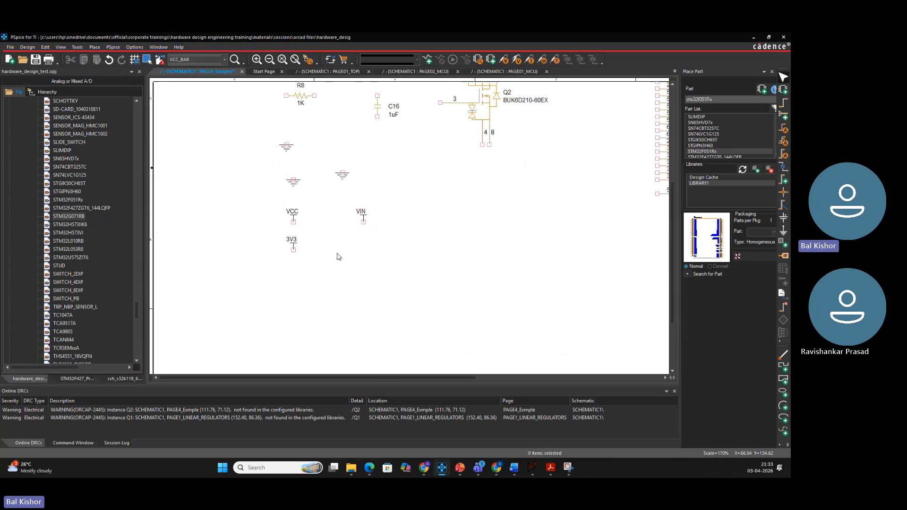
pyautogui.scroll(3, 356, 253)
pyautogui.scroll(1, 450, 274)
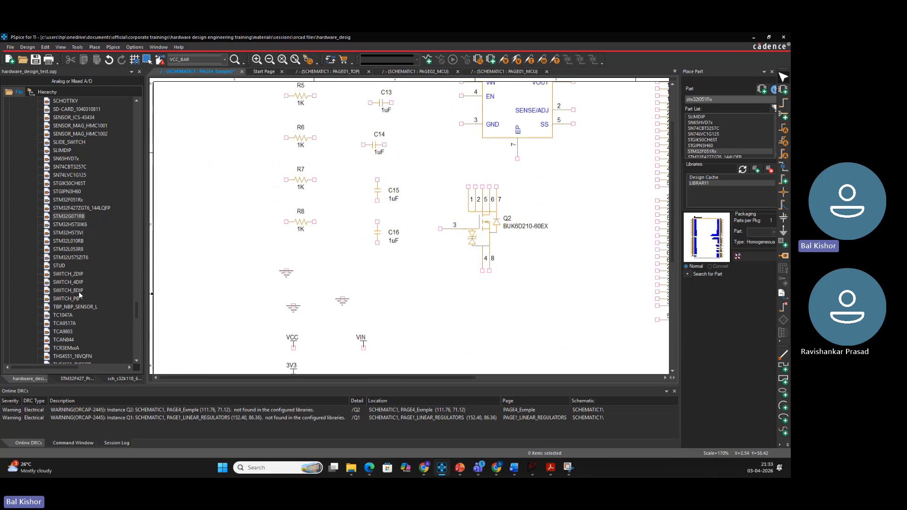
pyautogui.click(136, 308)
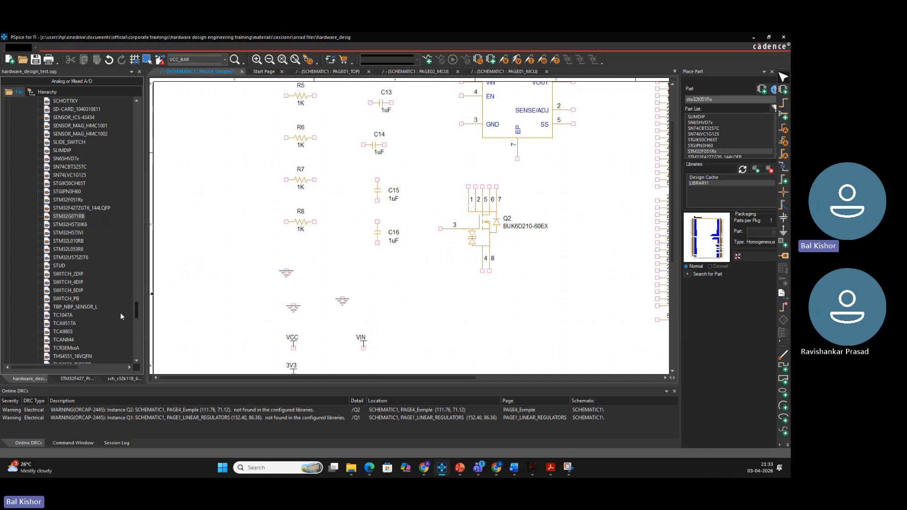
pyautogui.scroll(-9, 137, 308)
pyautogui.click(137, 308)
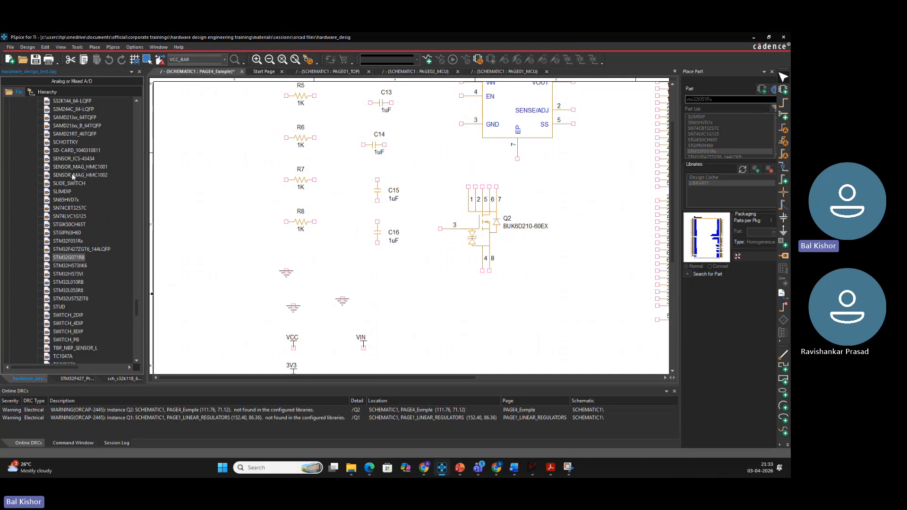
pyautogui.moveTo(137, 313); pyautogui.dragTo(138, 332)
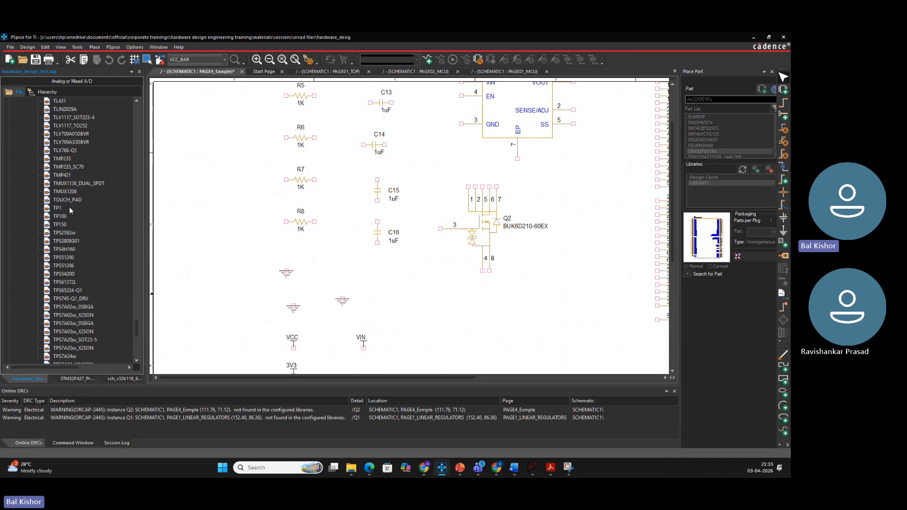
# Compare the test point parts TP1, TP100 and TP150 in LIBRARY1 and choose TP100
pyautogui.click(571, 160)
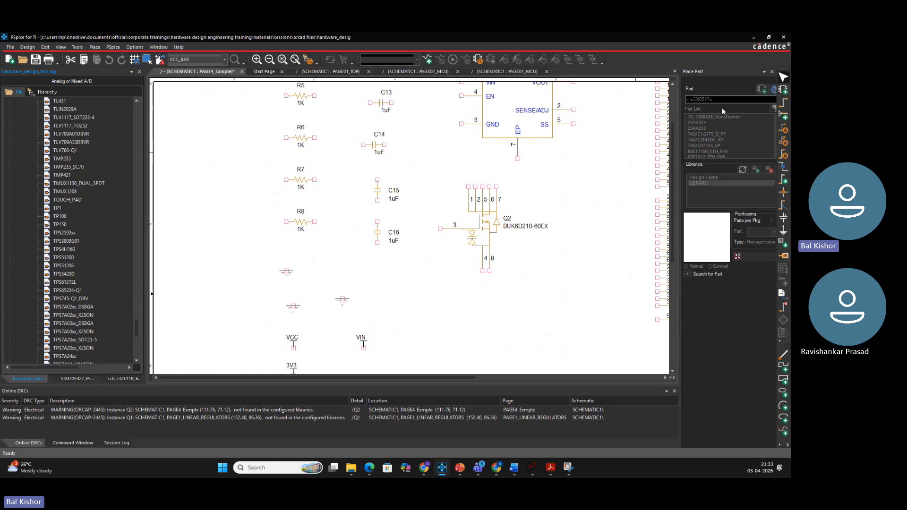
pyautogui.click(785, 92)
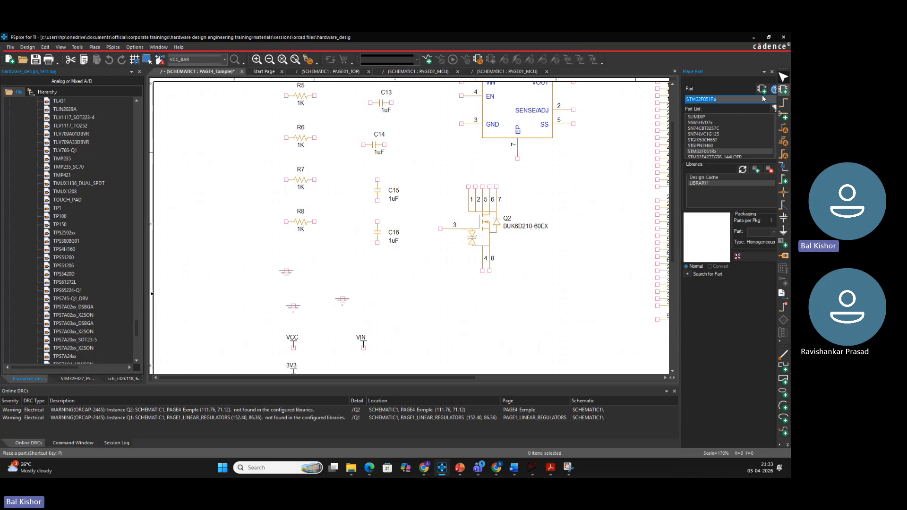
pyautogui.write('tp1')
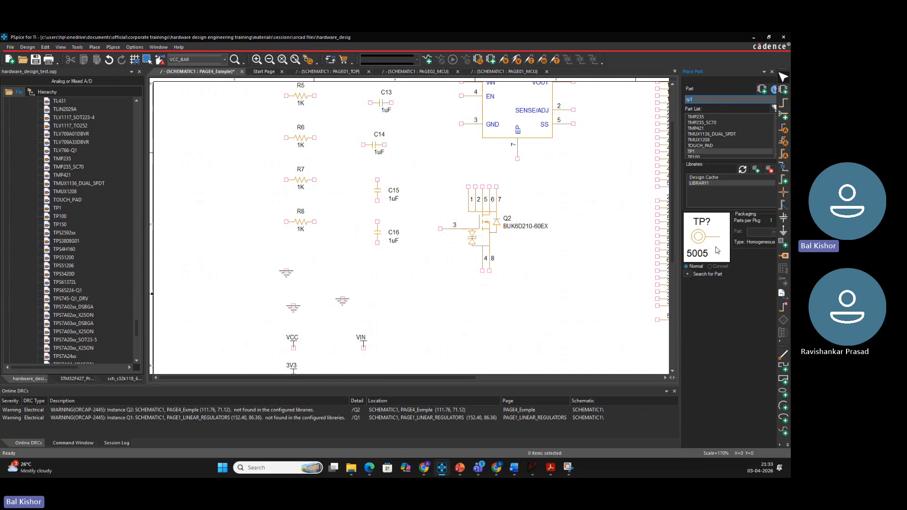
pyautogui.write('00')
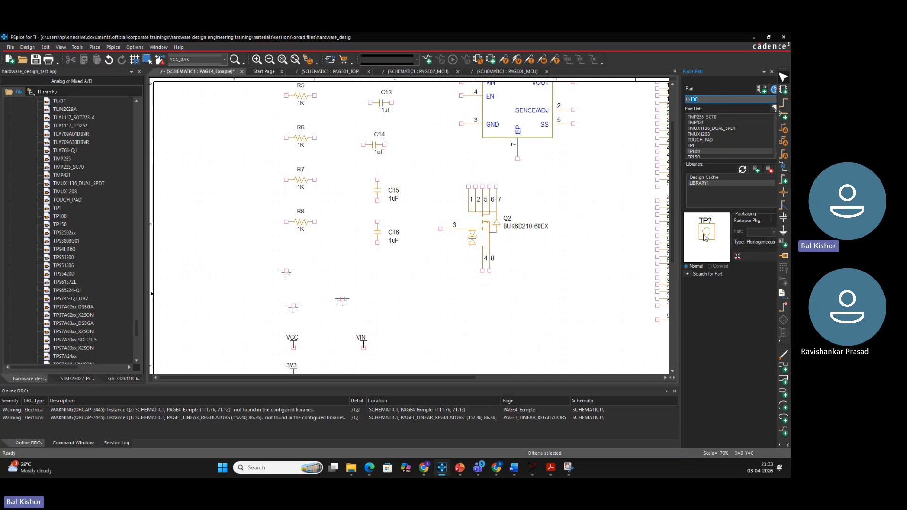
pyautogui.press('BackSpace')
pyautogui.press('BackSpace')
pyautogui.write('50')
pyautogui.press('BackSpace')
pyautogui.press('BackSpace')
pyautogui.write('00')
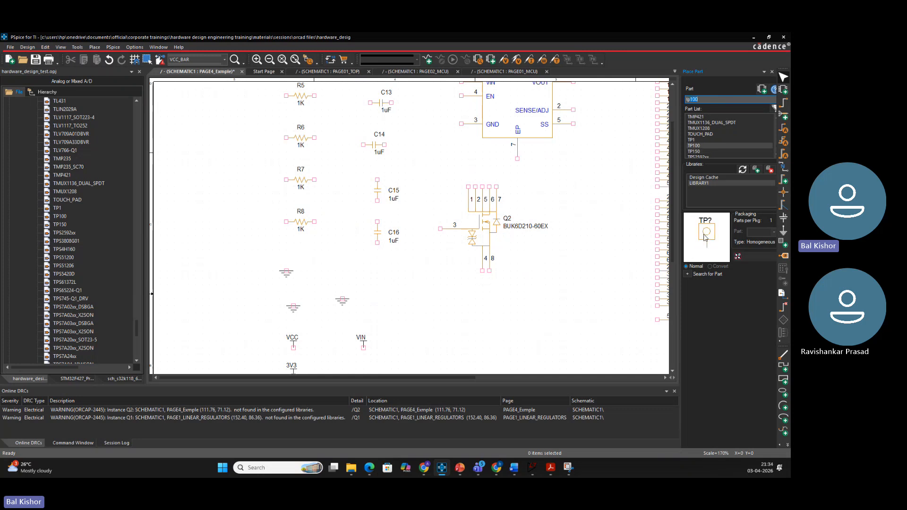
# Place two TP100 test points side by side below the BUK6D210-60EX MOSFET
pyautogui.press('Return')
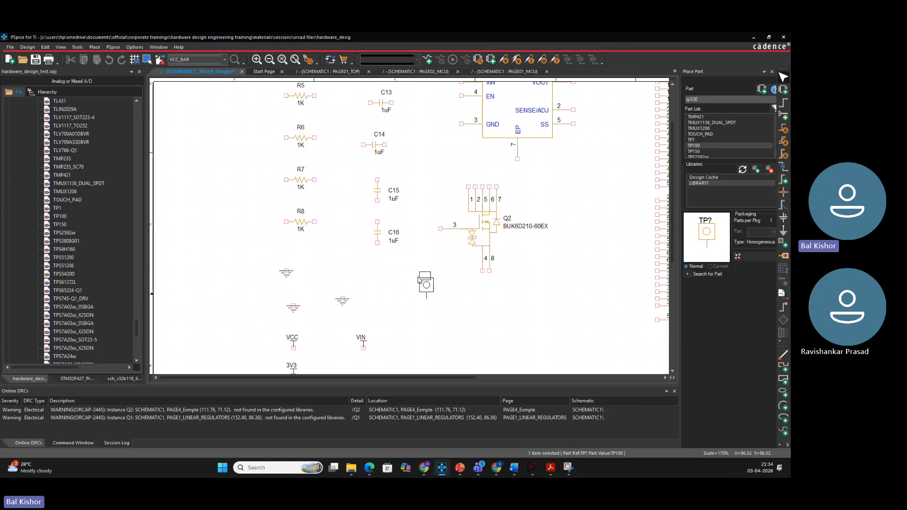
pyautogui.click(421, 281)
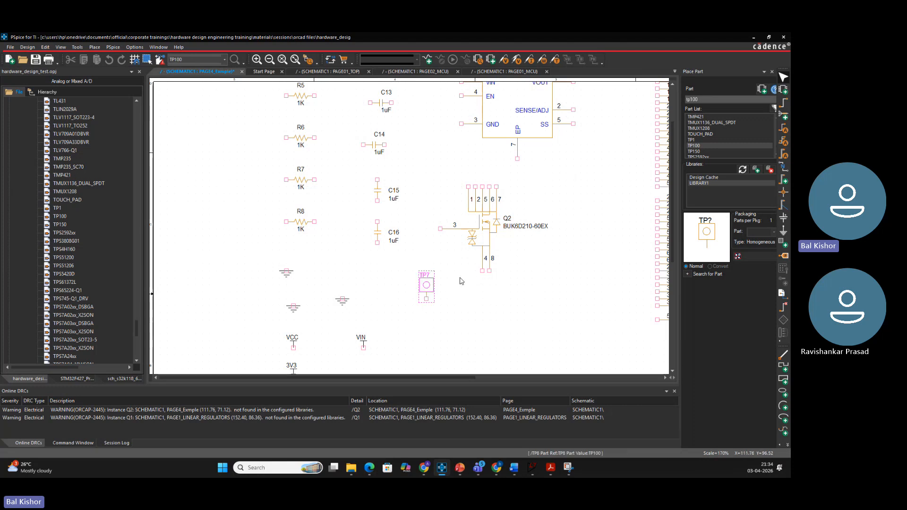
pyautogui.click(461, 279)
pyautogui.press('Escape')
pyautogui.click(506, 287)
pyautogui.keyDown('ctrl'); pyautogui.scroll(-1, 506, 288); pyautogui.keyUp('ctrl')
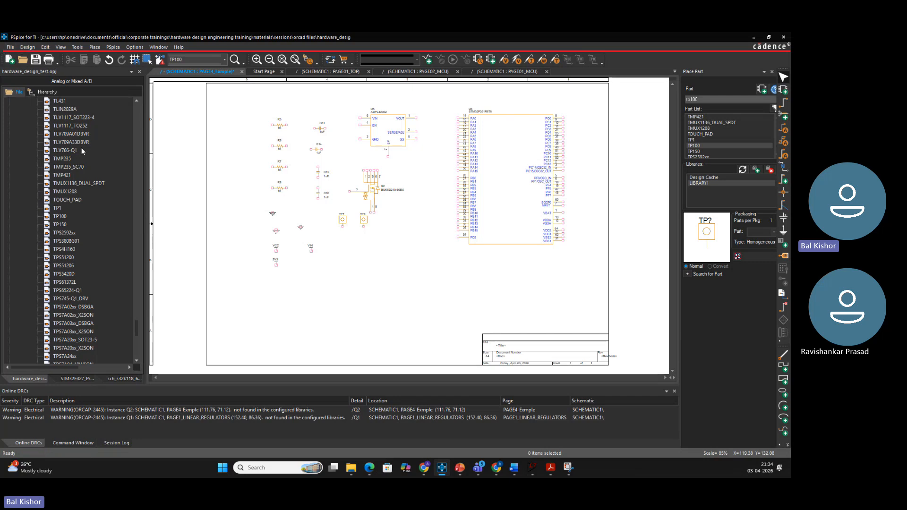
# Select the SCHEMATIC1 folder in the hardware_design_test project tree and save the changes to all of the project's open files
pyautogui.scroll(19, 87, 157)
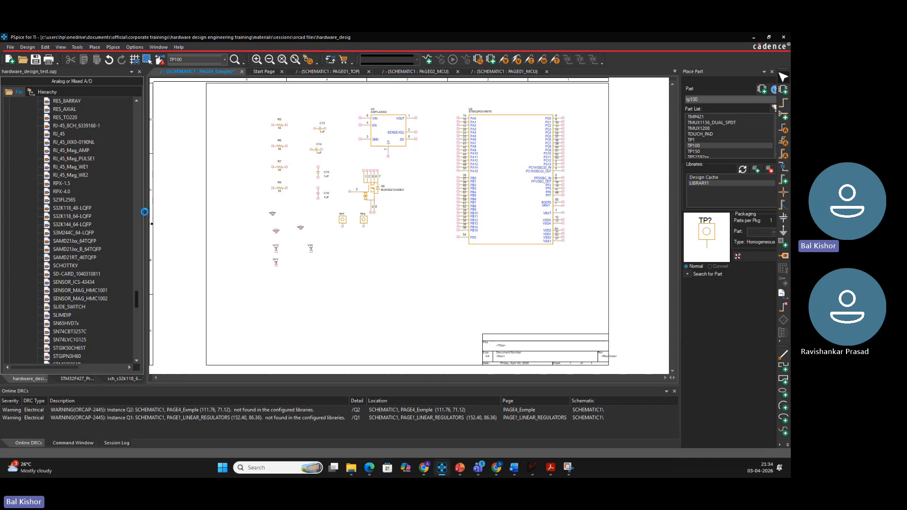
pyautogui.moveTo(135, 300); pyautogui.dragTo(135, 112)
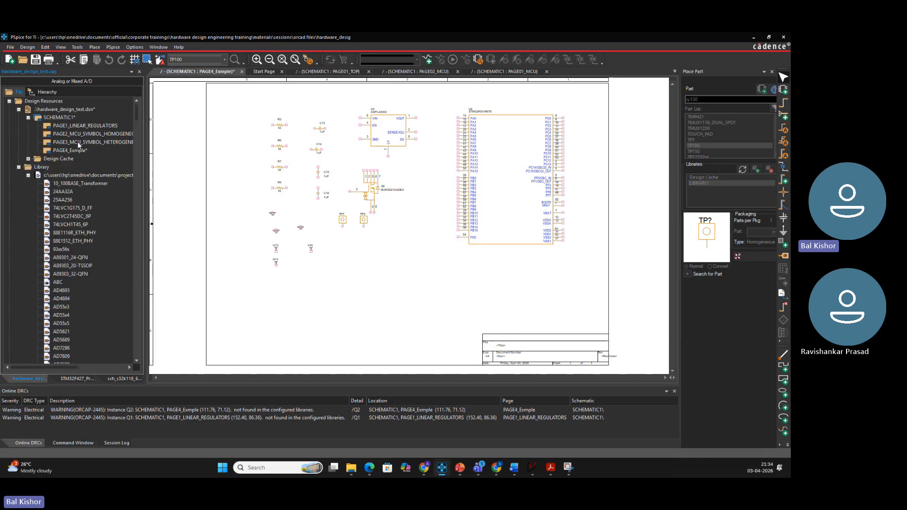
pyautogui.click(57, 119)
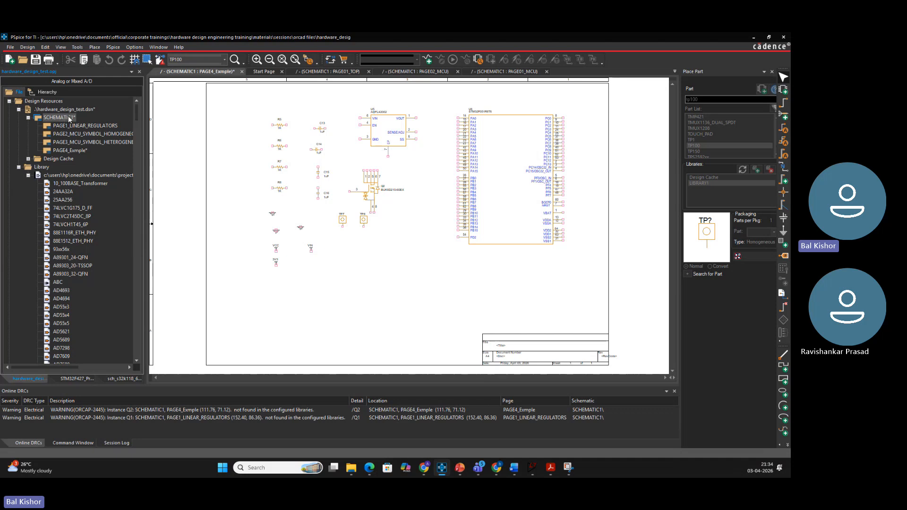
pyautogui.click(36, 59)
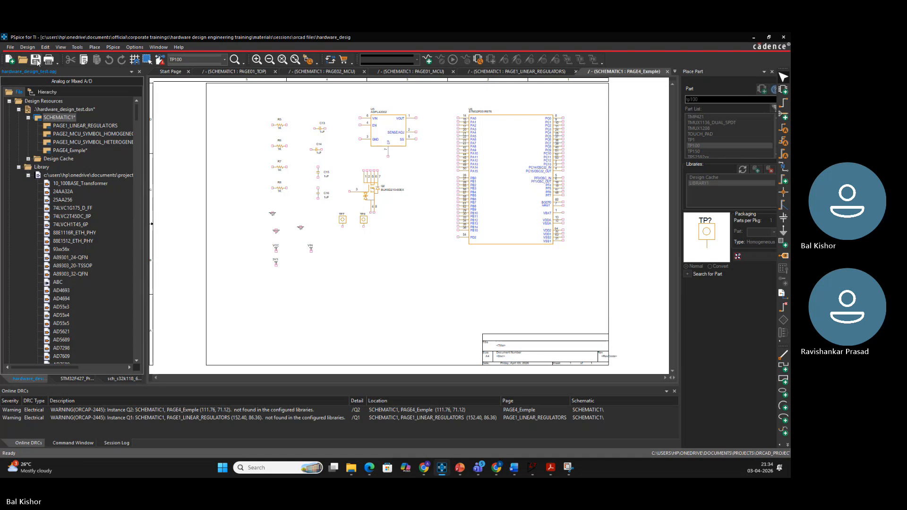
pyautogui.click(35, 59)
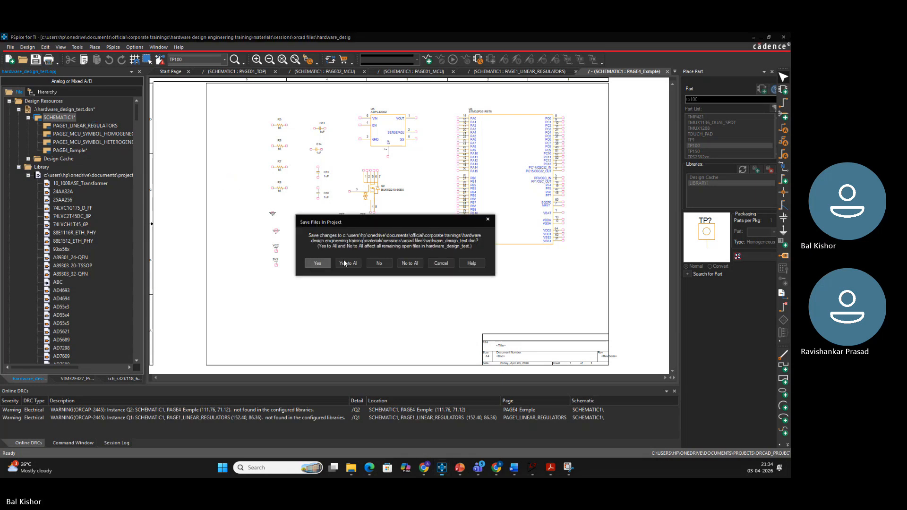
pyautogui.click(352, 262)
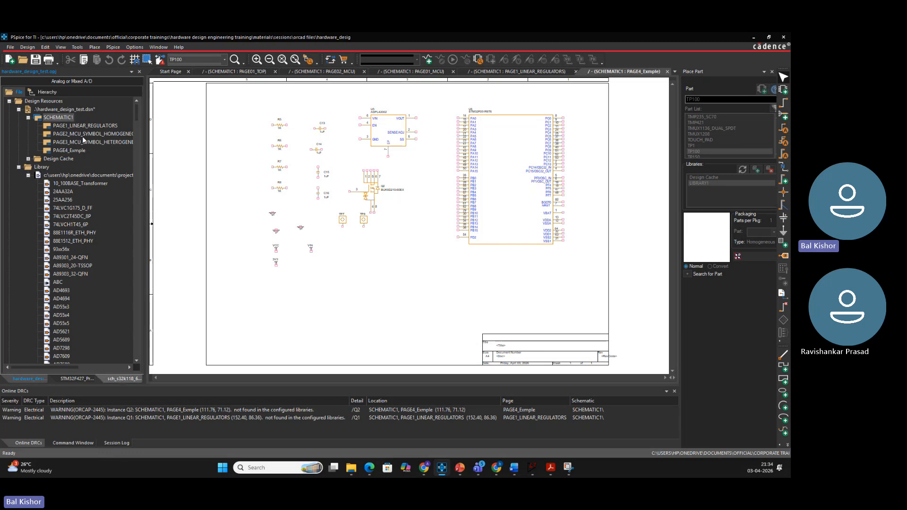
# Close the sch_s32k118_64lqfp project and return to the hardware_design_test project
pyautogui.click(117, 380)
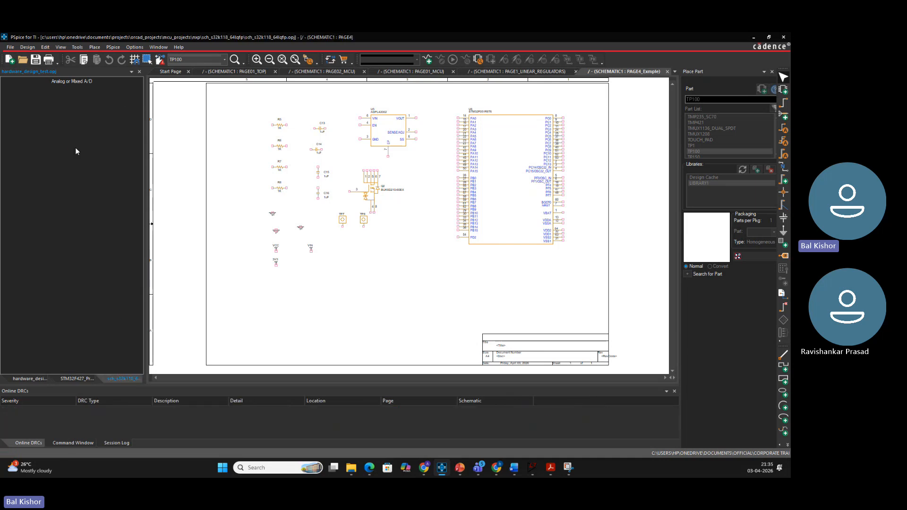
pyautogui.click(11, 47)
pyautogui.click(24, 76)
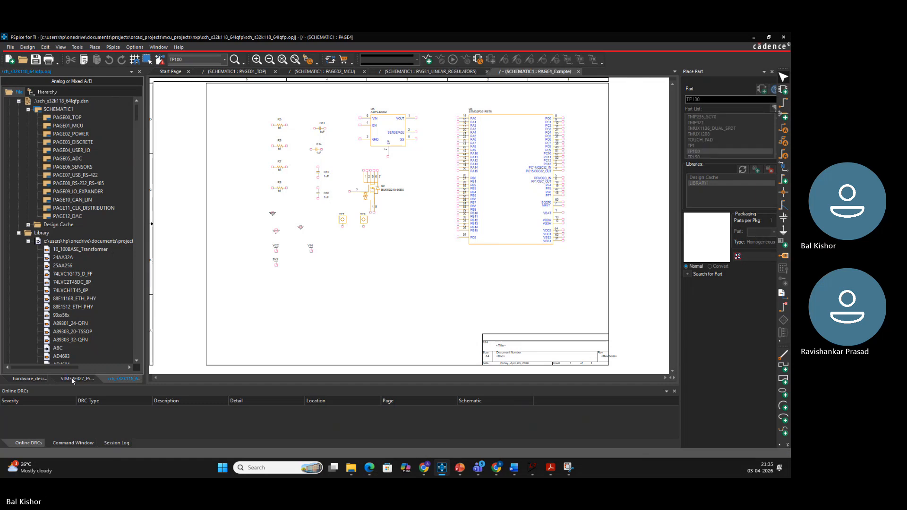
pyautogui.click(78, 380)
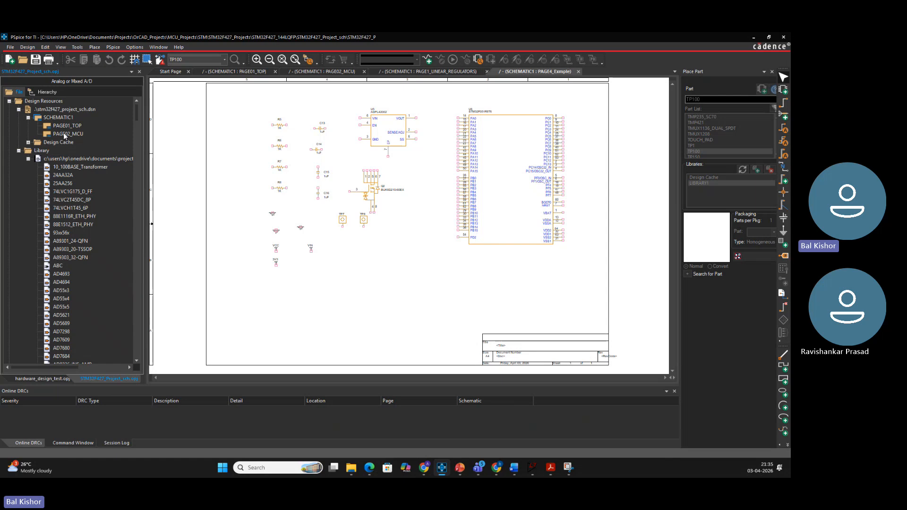
pyautogui.click(42, 377)
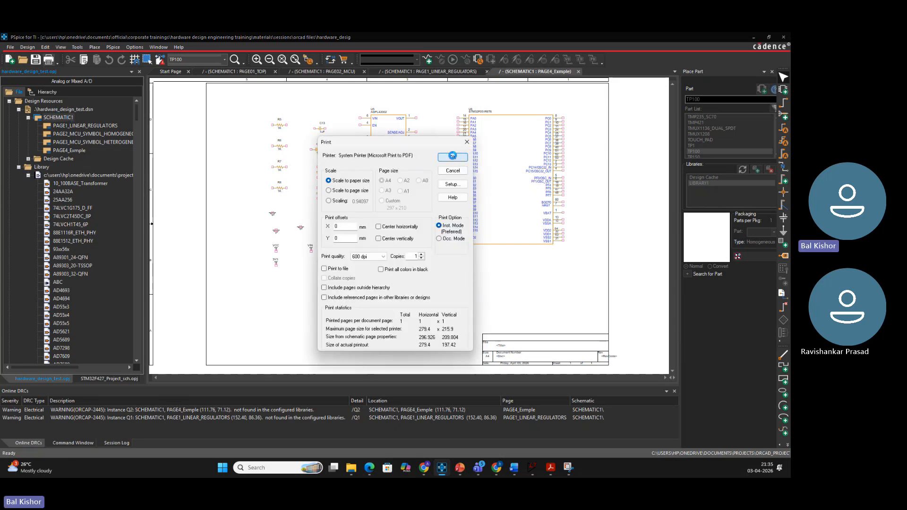
# Print SCHEMATIC1 to a PDF named my_sch_test_project in the OrCAD Files folder
pyautogui.click(452, 157)
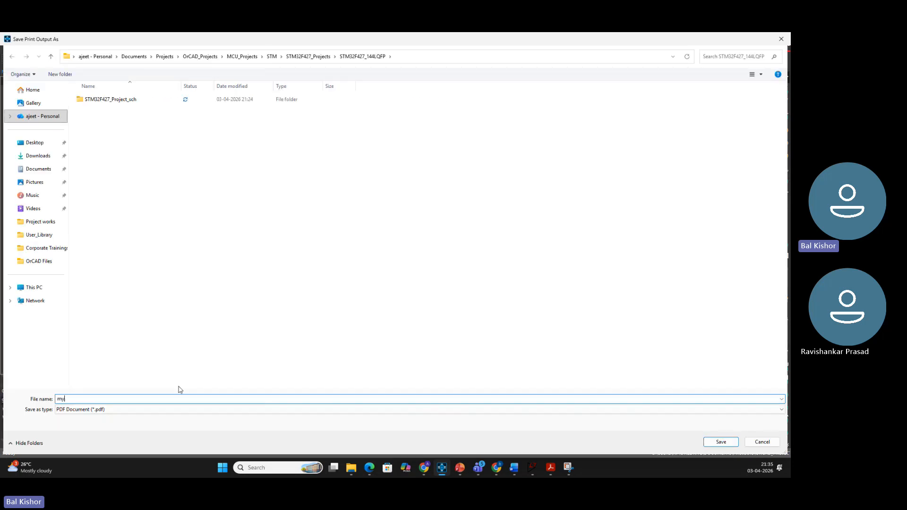
pyautogui.write('sch')
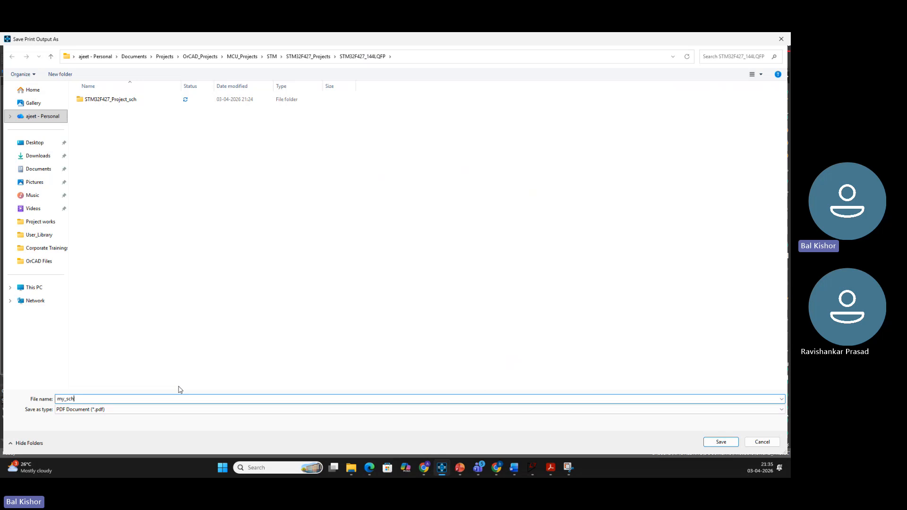
pyautogui.click(33, 263)
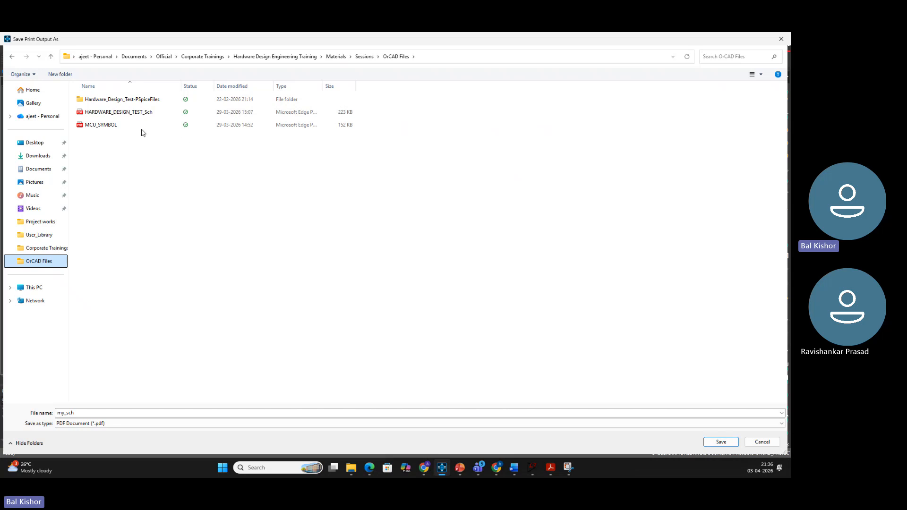
pyautogui.doubleClick(78, 412)
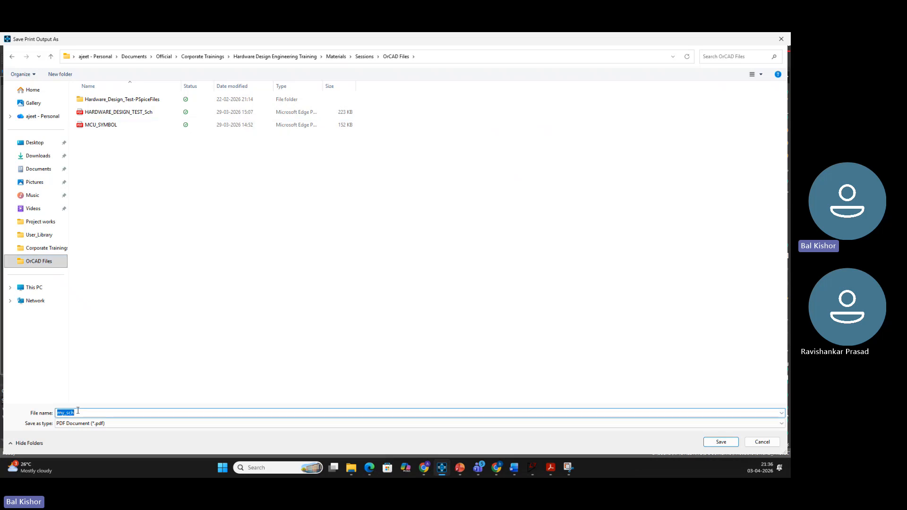
pyautogui.click(78, 411)
pyautogui.write('_test')
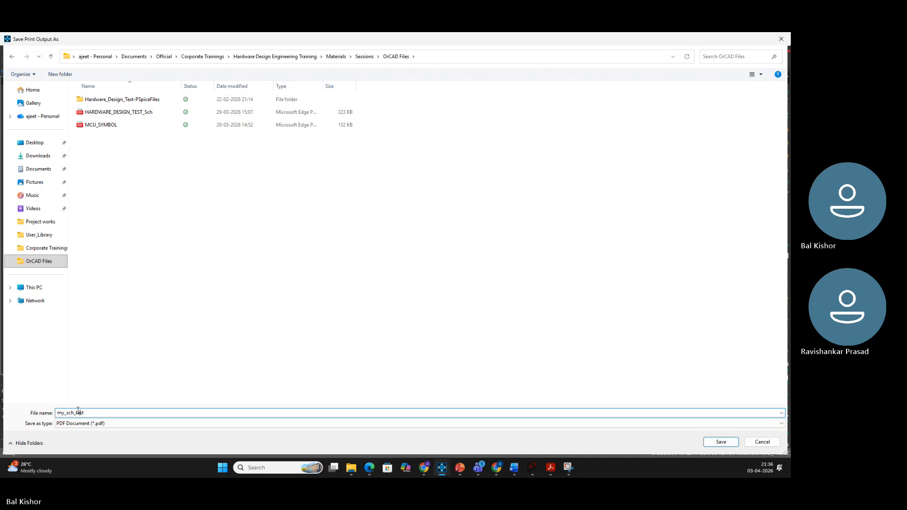
pyautogui.write('_project')
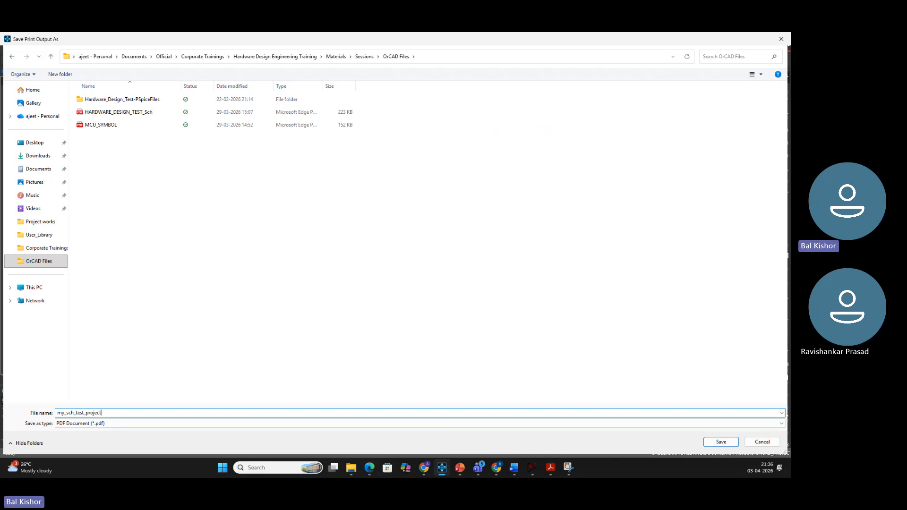
pyautogui.click(736, 442)
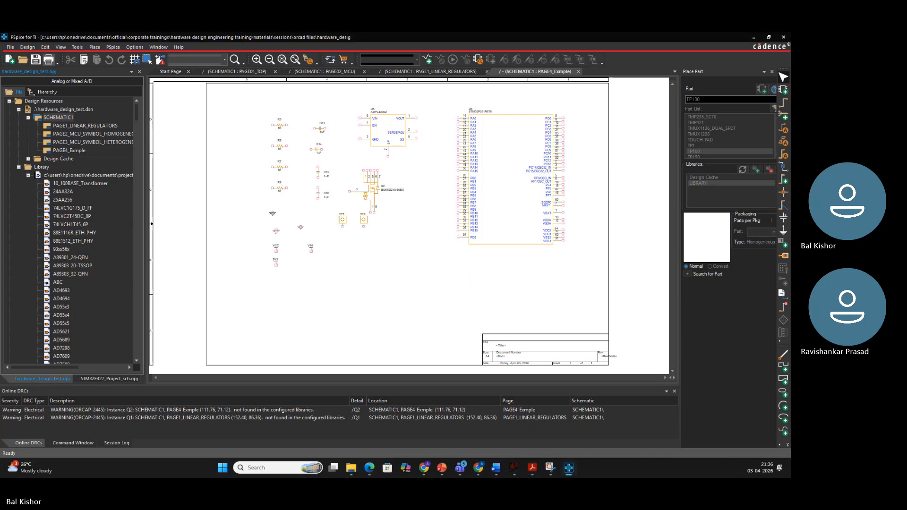
# Switch to Adobe Acrobat and move the my_sch_test_project.pdf window fully onto the screen
pyautogui.click(49, 60)
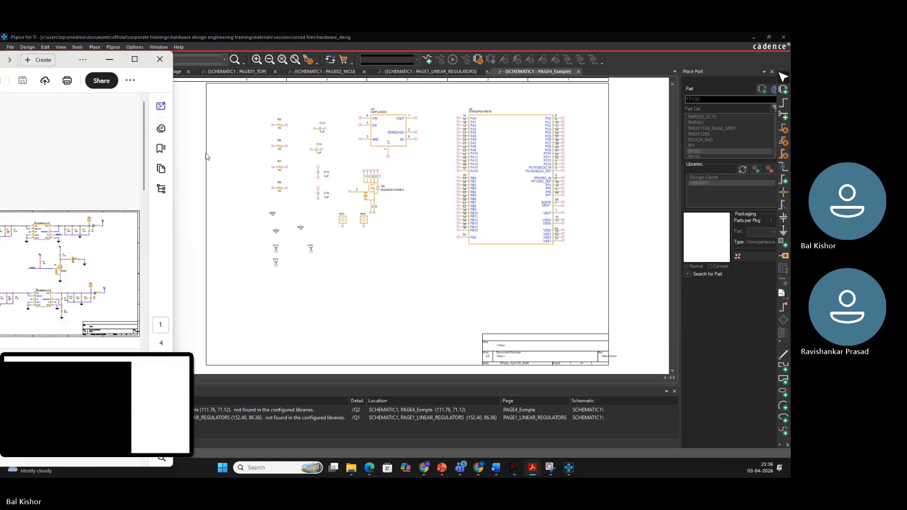
pyautogui.click(160, 59)
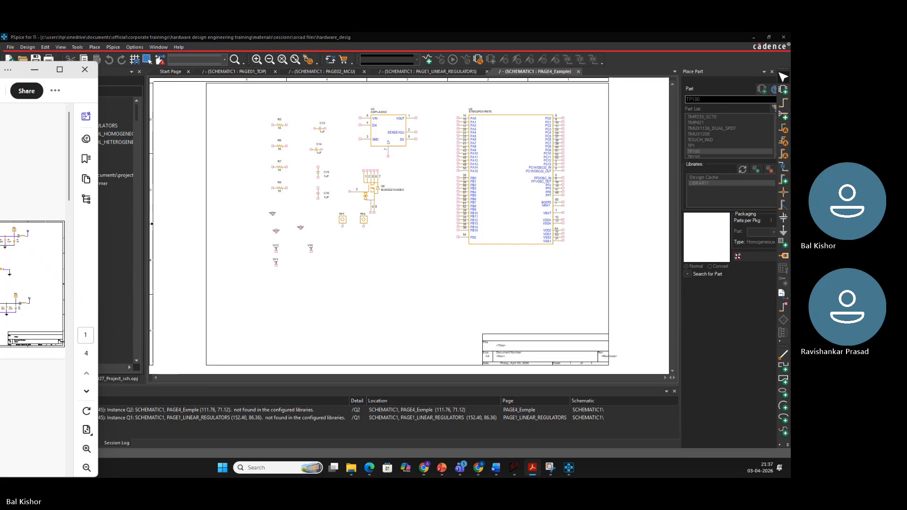
pyautogui.press('super+d')
pyautogui.press('super+d')
pyautogui.click(59, 70)
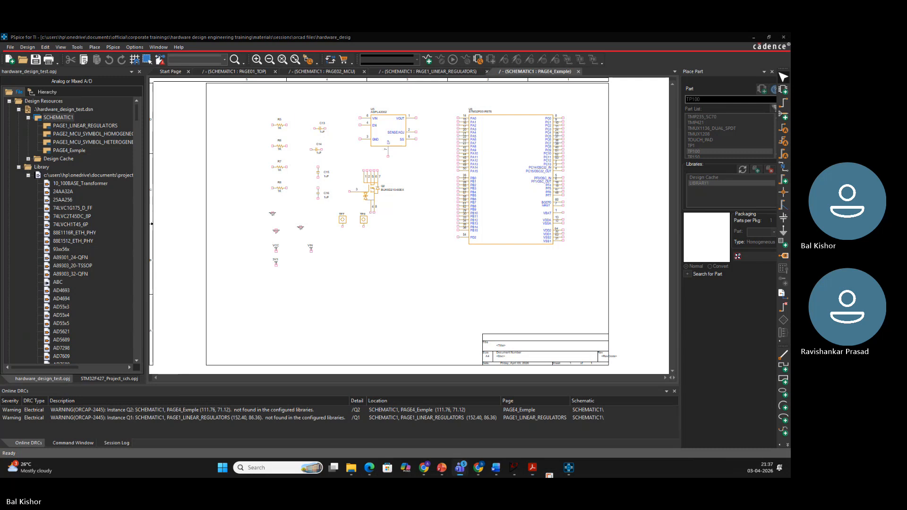
pyautogui.hotkey('alt', 'Tab')
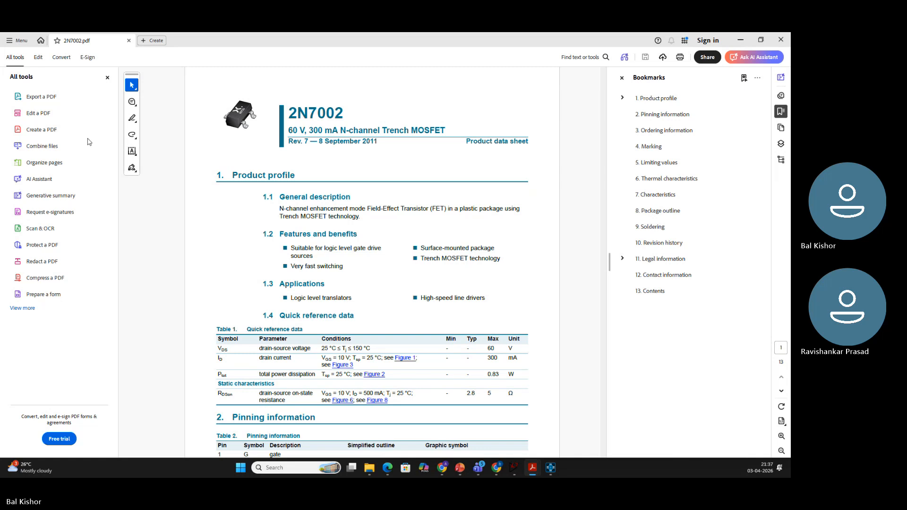
pyautogui.hotkey('alt', 'Tab')
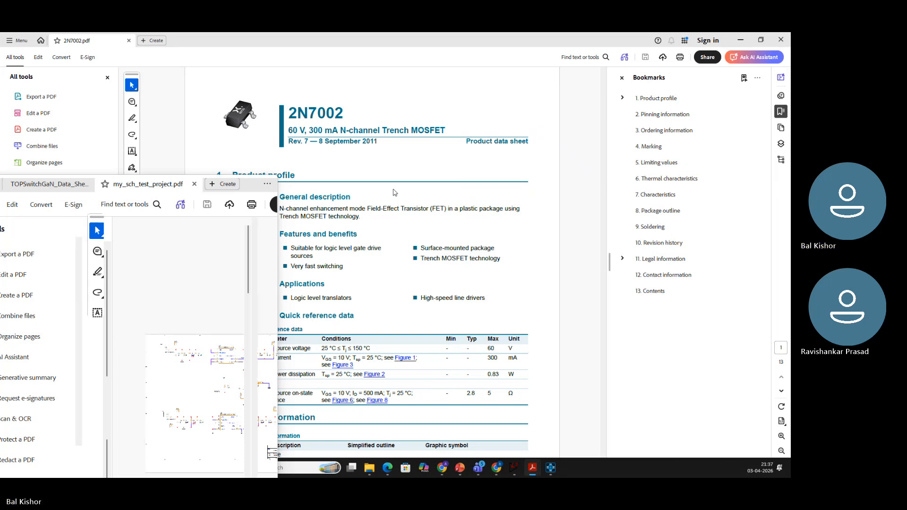
pyautogui.moveTo(249, 186); pyautogui.dragTo(773, 162)
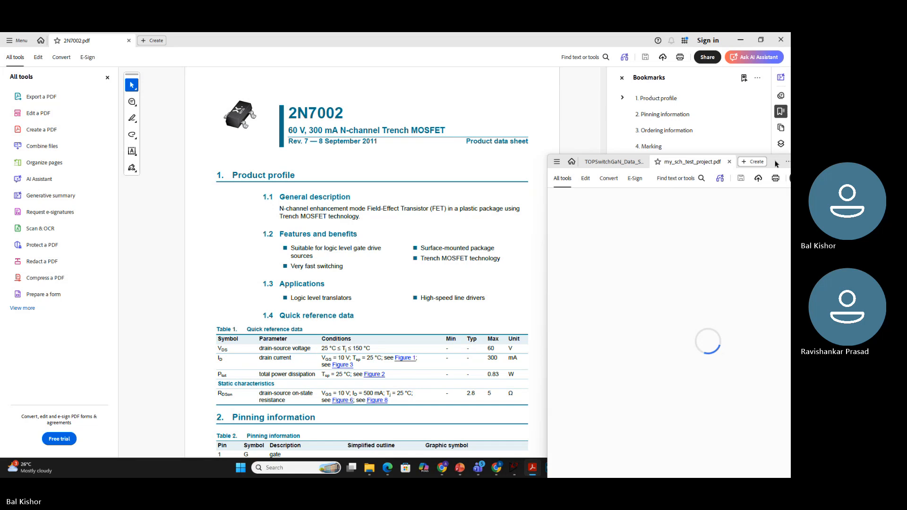
pyautogui.click(764, 161)
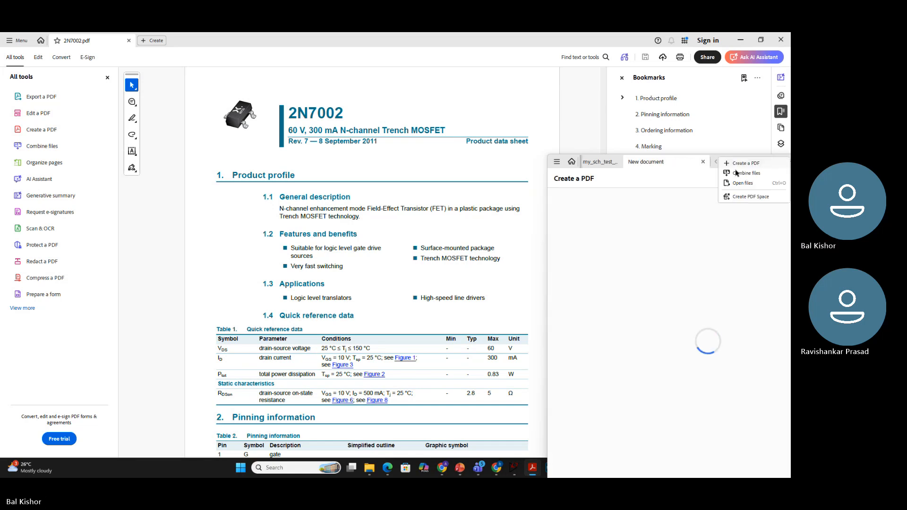
pyautogui.click(702, 163)
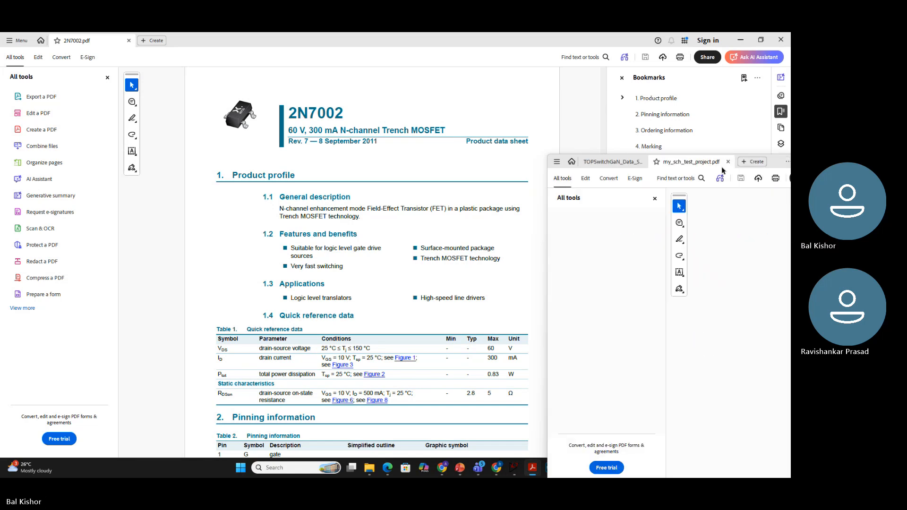
pyautogui.click(756, 162)
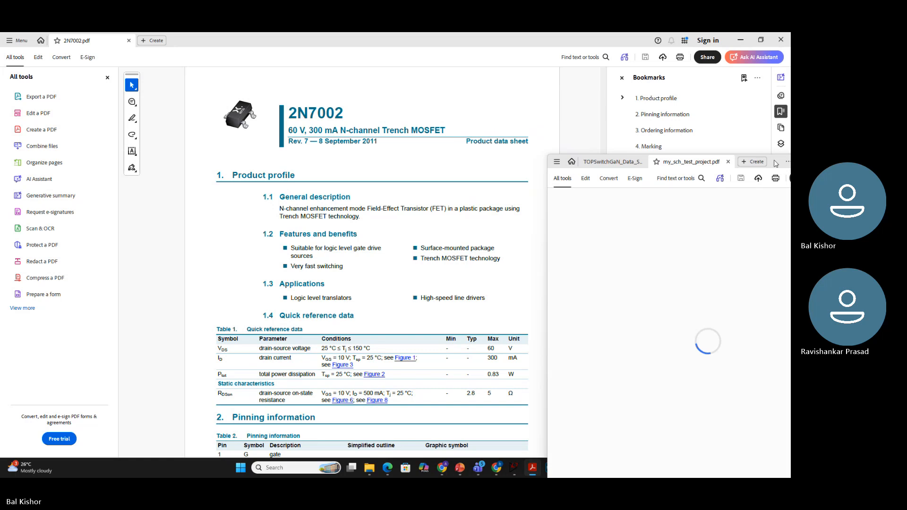
pyautogui.click(704, 162)
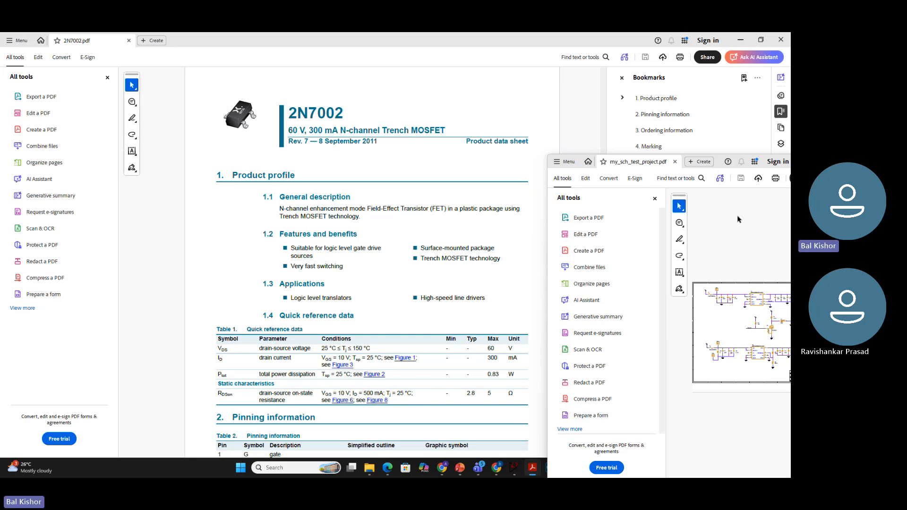
# Maximise the my_sch_test_project.pdf window and examine the example schematic on page 4
pyautogui.press('super+Up')
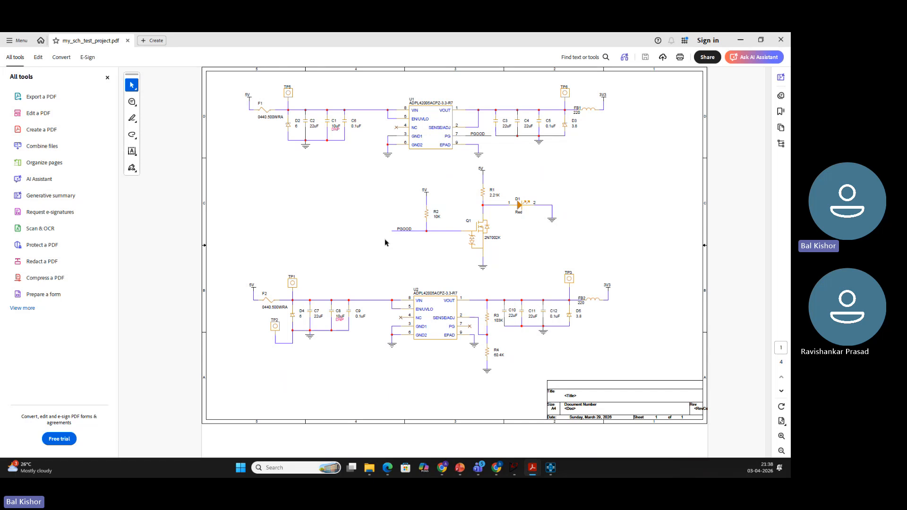
pyautogui.scroll(-3, 500, 242)
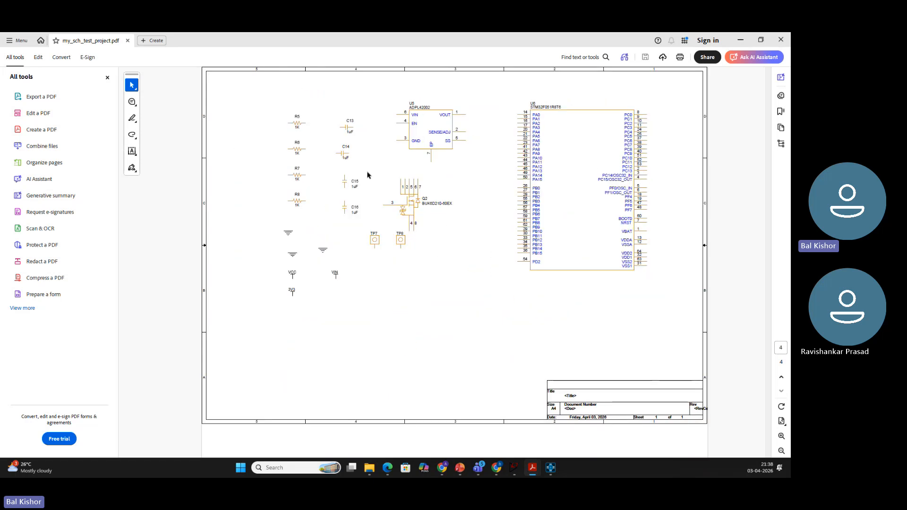
pyautogui.keyDown('ctrl'); pyautogui.scroll(1, 453, 128); pyautogui.keyUp('ctrl')
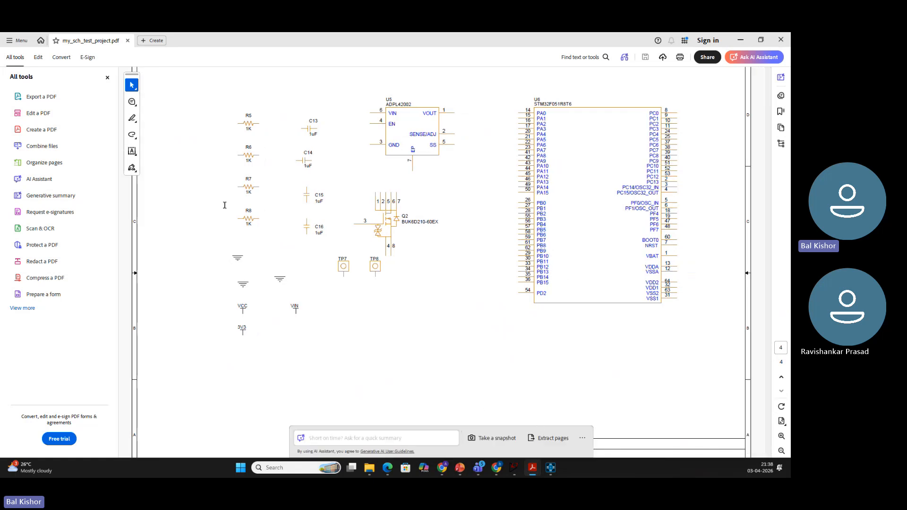
# Switch to PSpice for TI and send only the PAGE4_Exmple page of SCHEMATIC1 to the PDF printer
pyautogui.click(550, 468)
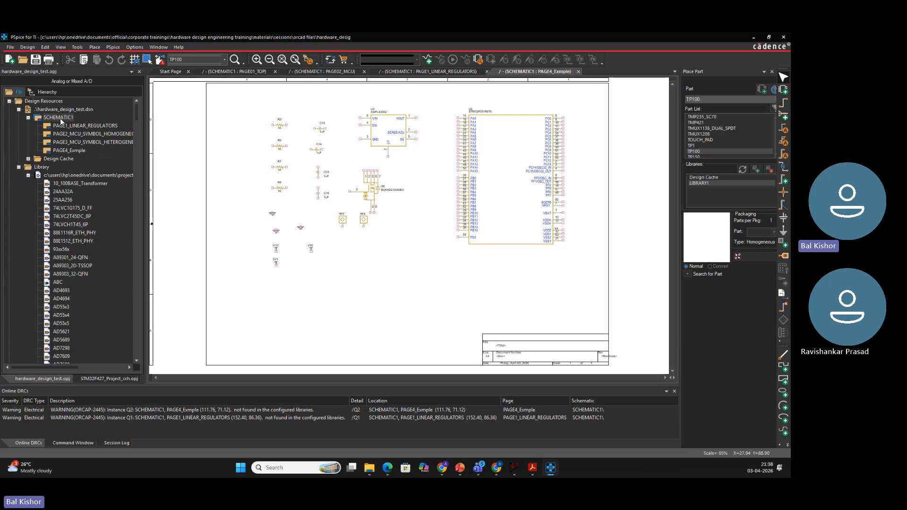
pyautogui.click(70, 117)
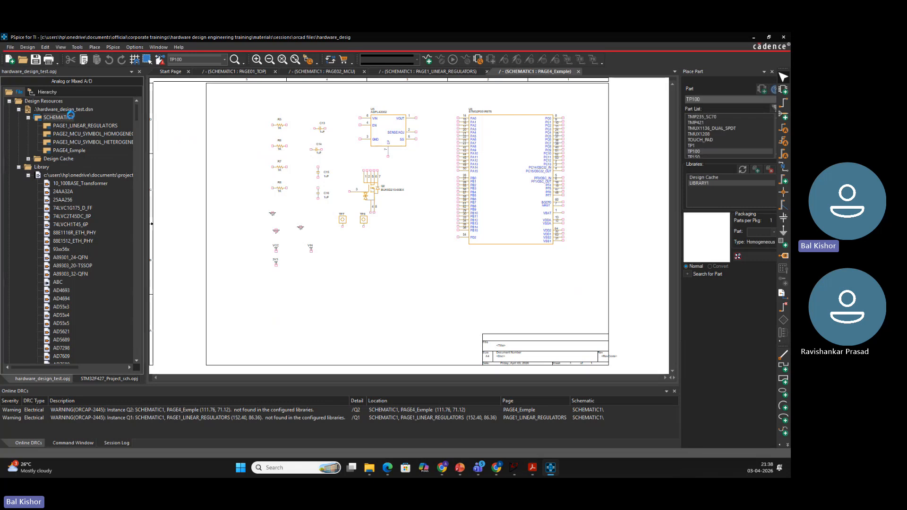
pyautogui.click(72, 150)
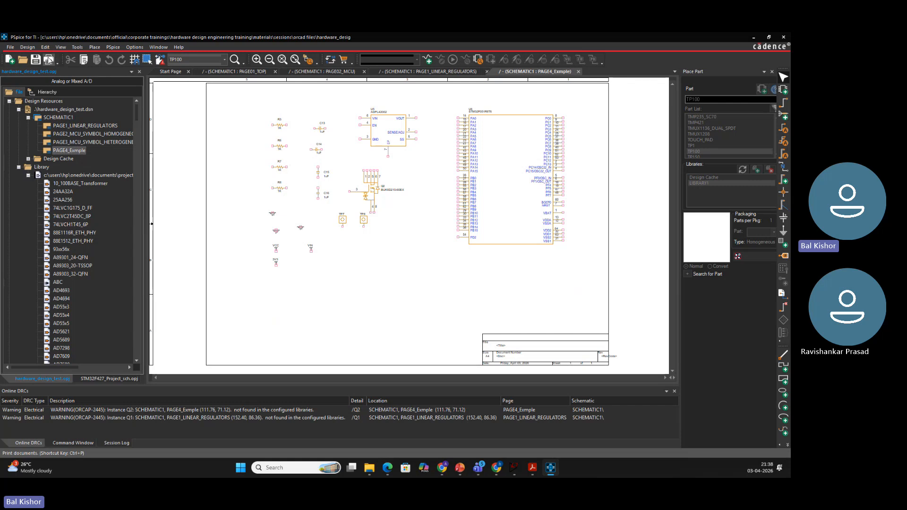
pyautogui.click(49, 59)
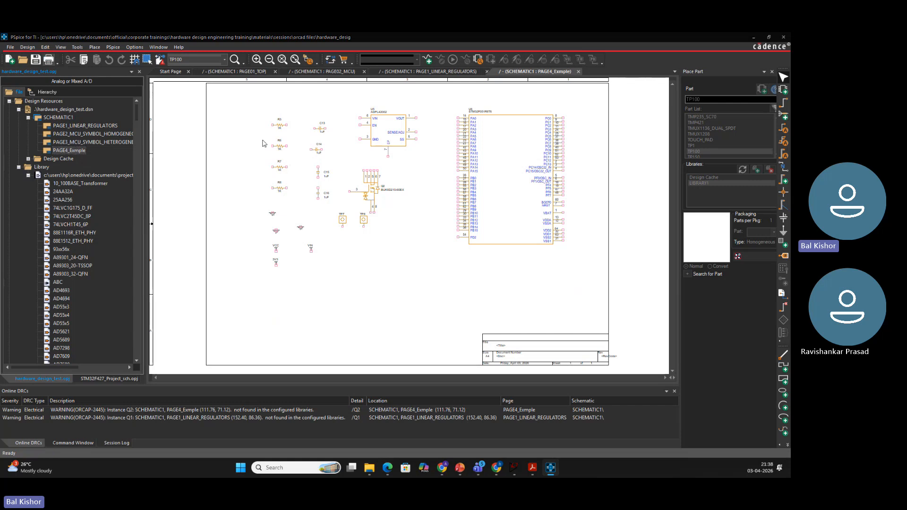
pyautogui.click(452, 157)
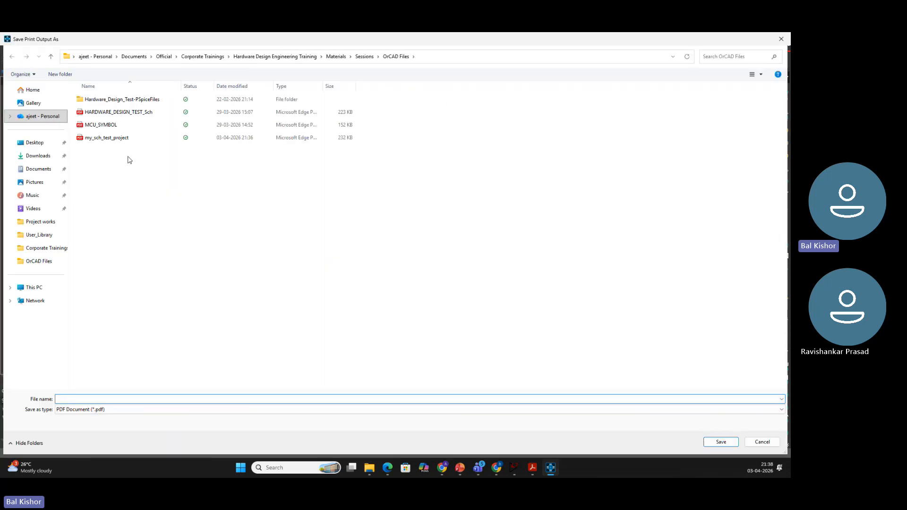
# Save the print output as my_sch_test_page4 in the OrCAD Files folder and dismiss Acrobat's default PDF reader prompt
pyautogui.click(118, 137)
pyautogui.click(113, 398)
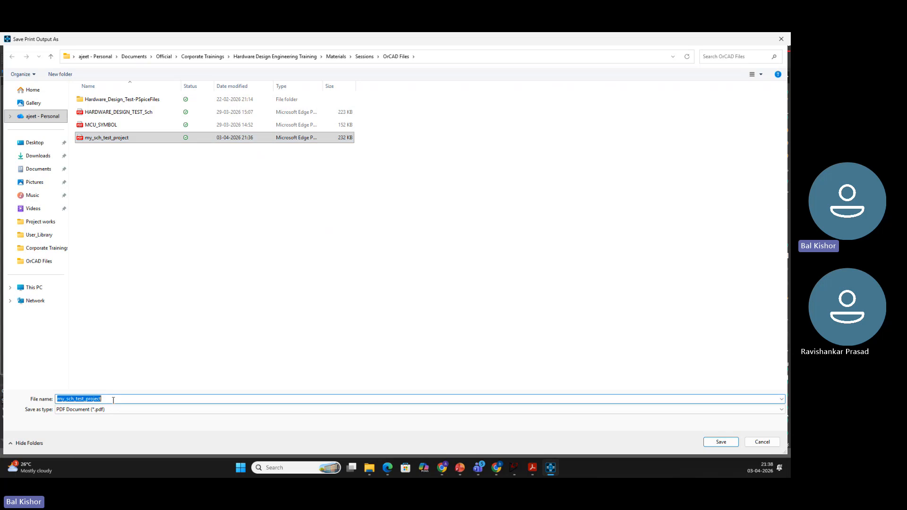
pyautogui.click(113, 399)
pyautogui.press('BackSpace')
pyautogui.press('BackSpace')
pyautogui.press('BackSpace')
pyautogui.press('BackSpace')
pyautogui.press('BackSpace')
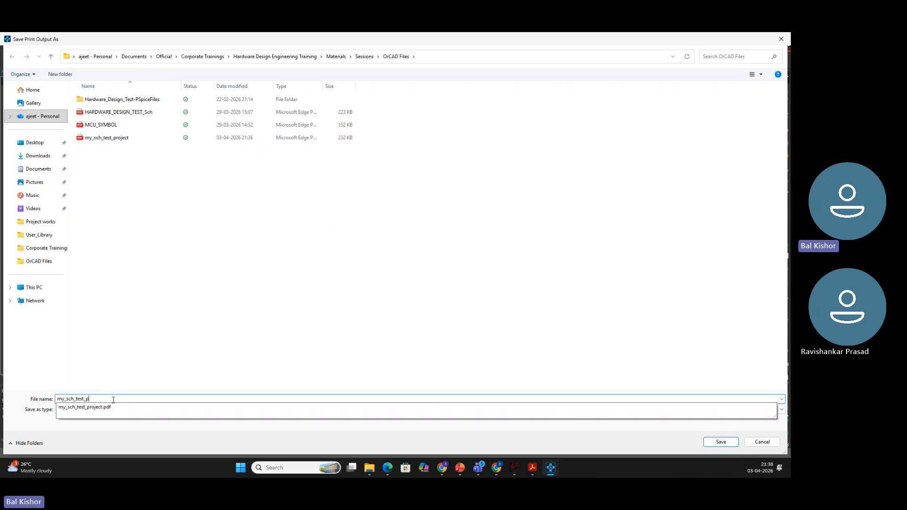
pyautogui.write('age4')
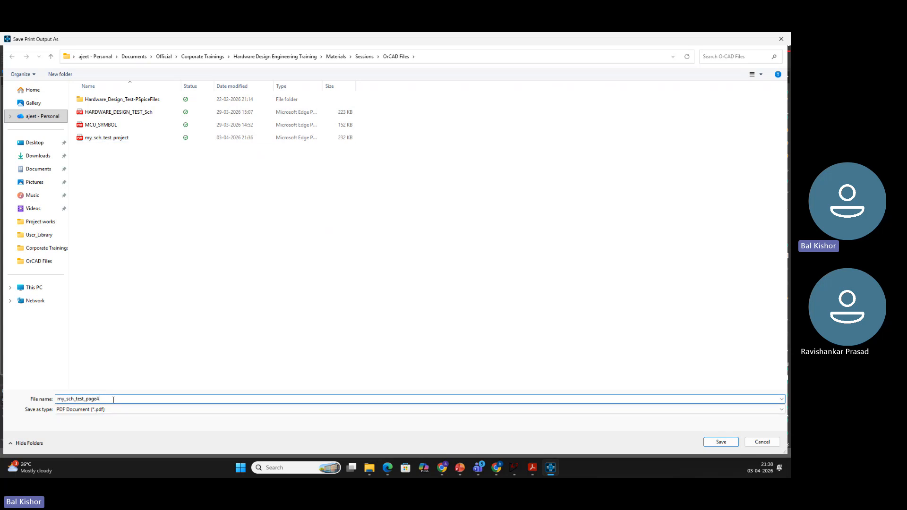
pyautogui.press('Return')
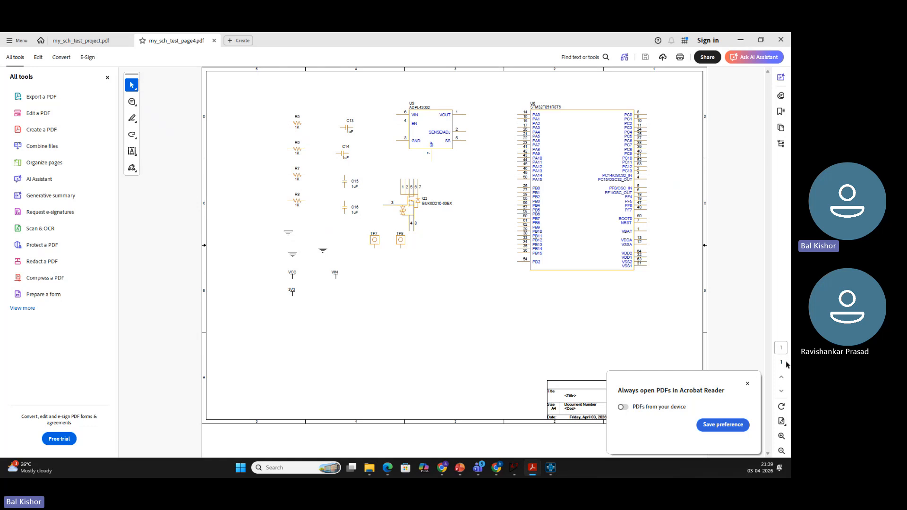
pyautogui.click(747, 384)
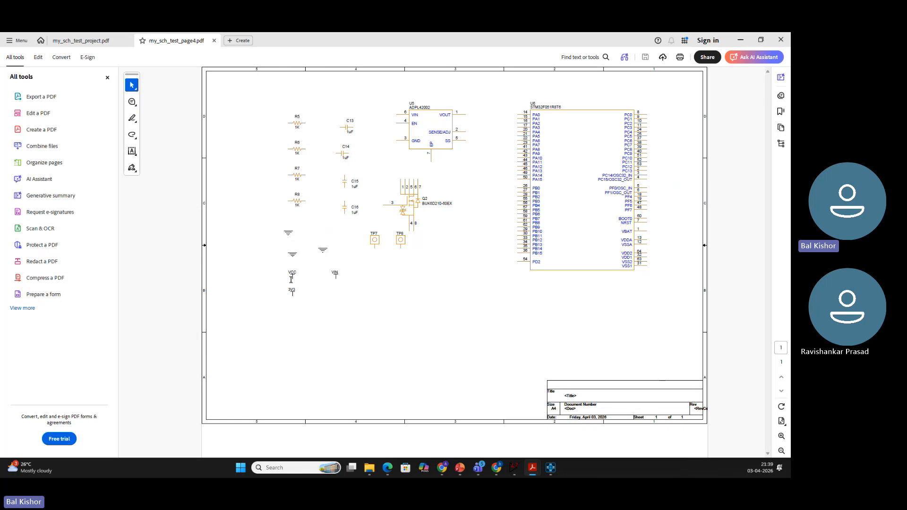
# Switch back to PSpice for TI and look through the library parts in the hardware_design_test project tree
pyautogui.click(552, 472)
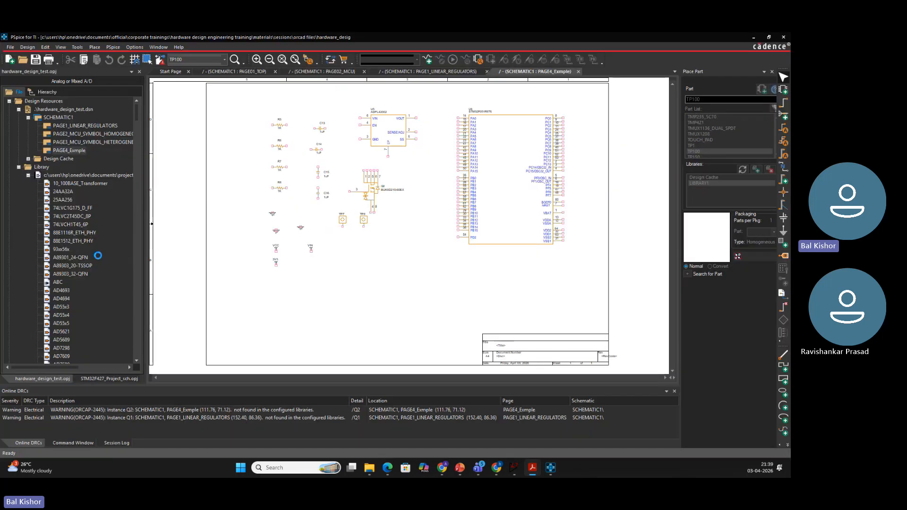
pyautogui.scroll(-4, 70, 294)
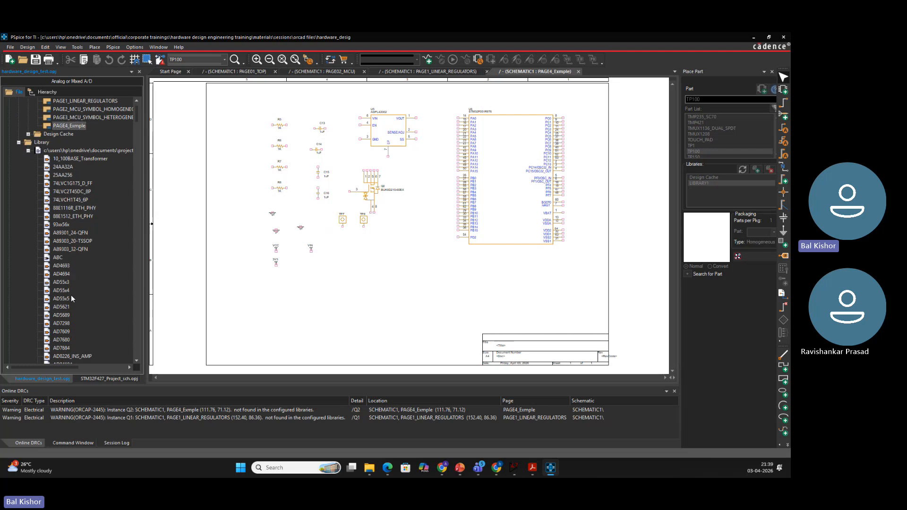
pyautogui.scroll(-2, 73, 299)
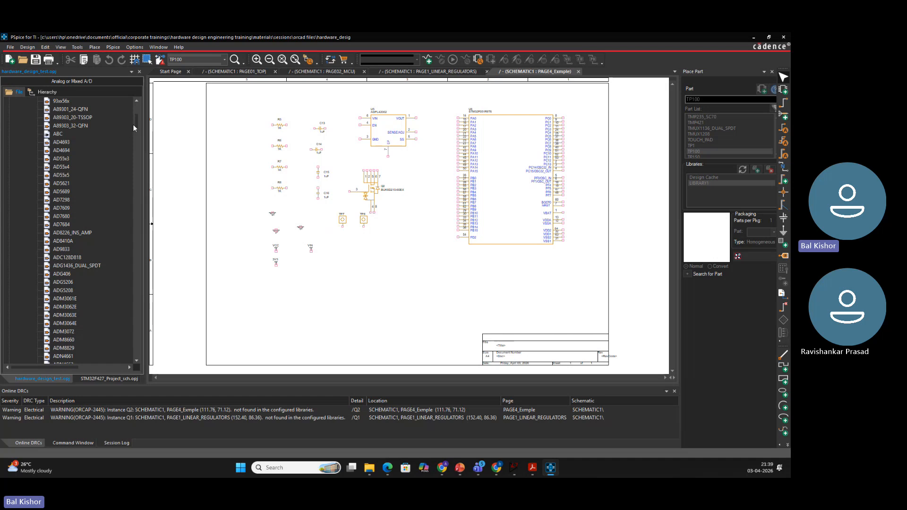
pyautogui.click(626, 136)
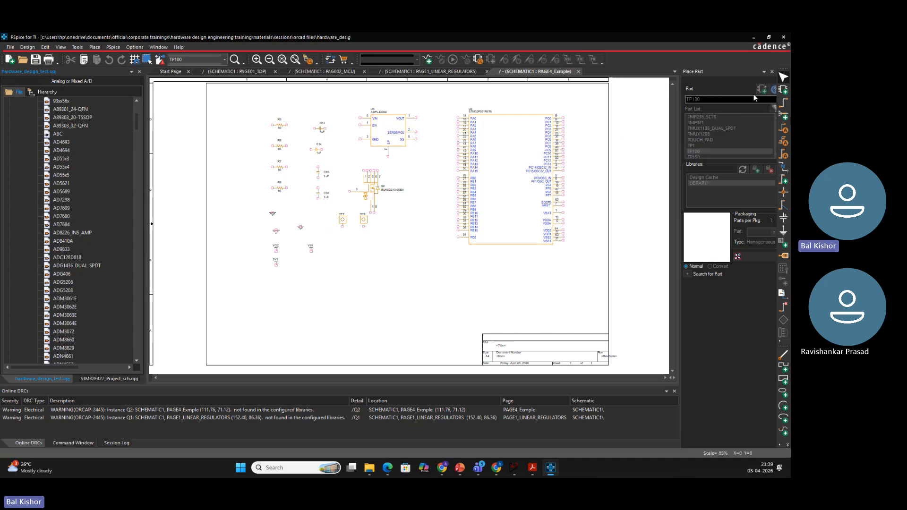
pyautogui.click(138, 119)
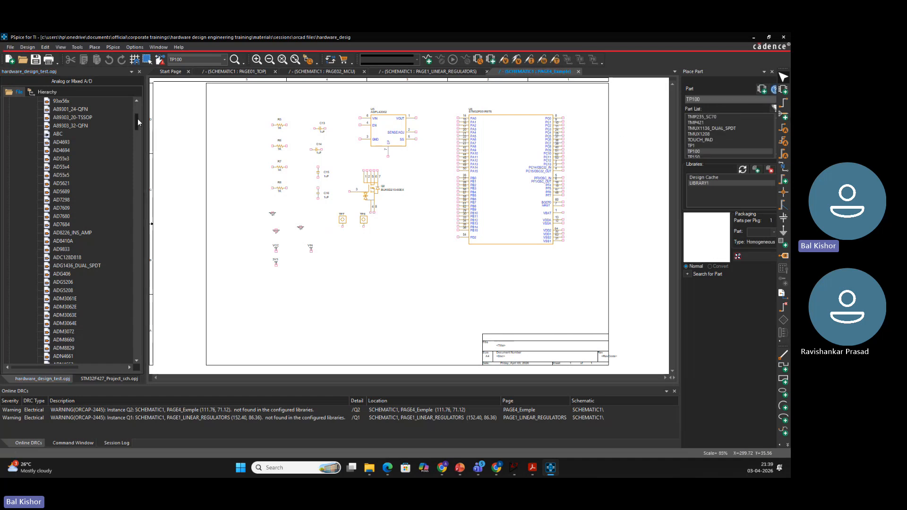